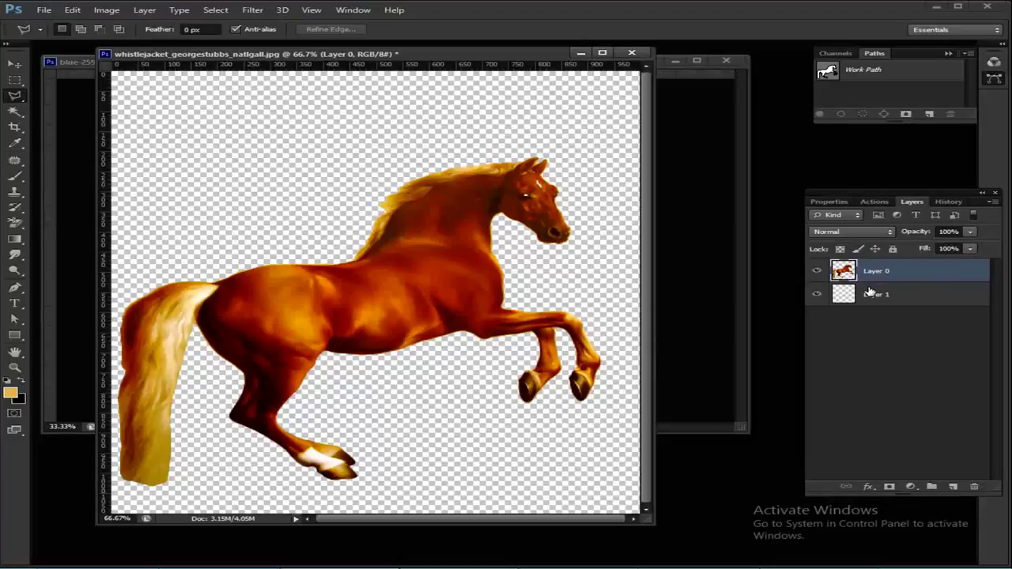
Switch to full screen and apply a Threshold of about 93 to the horse on Layer 0
click(867, 293)
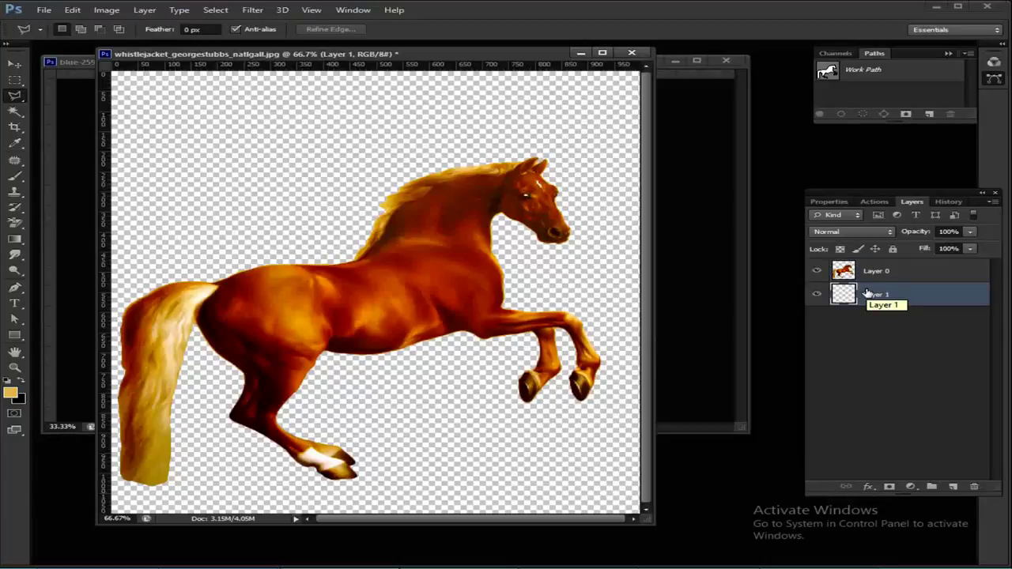
click(878, 271)
key(f)
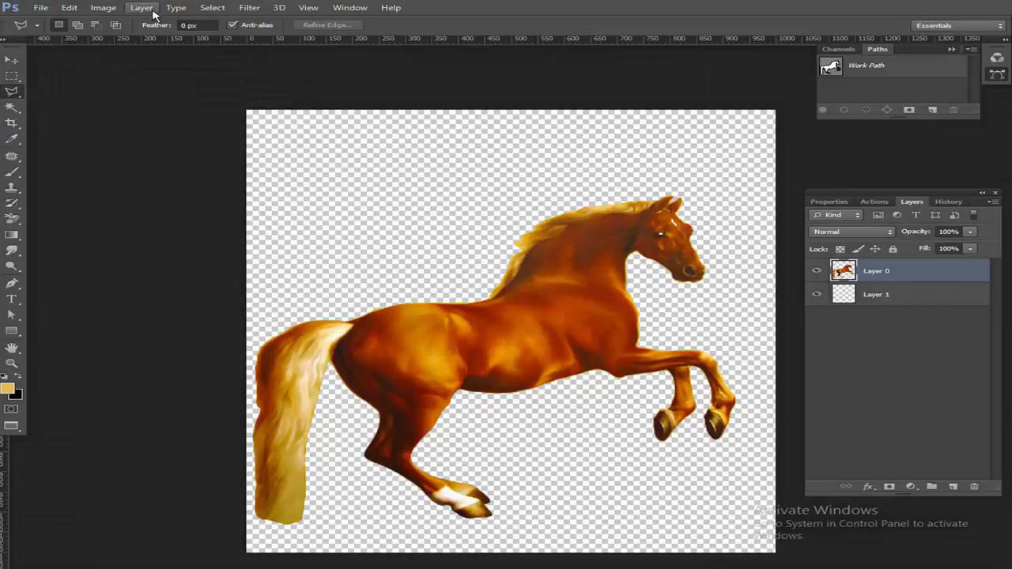
click(143, 7)
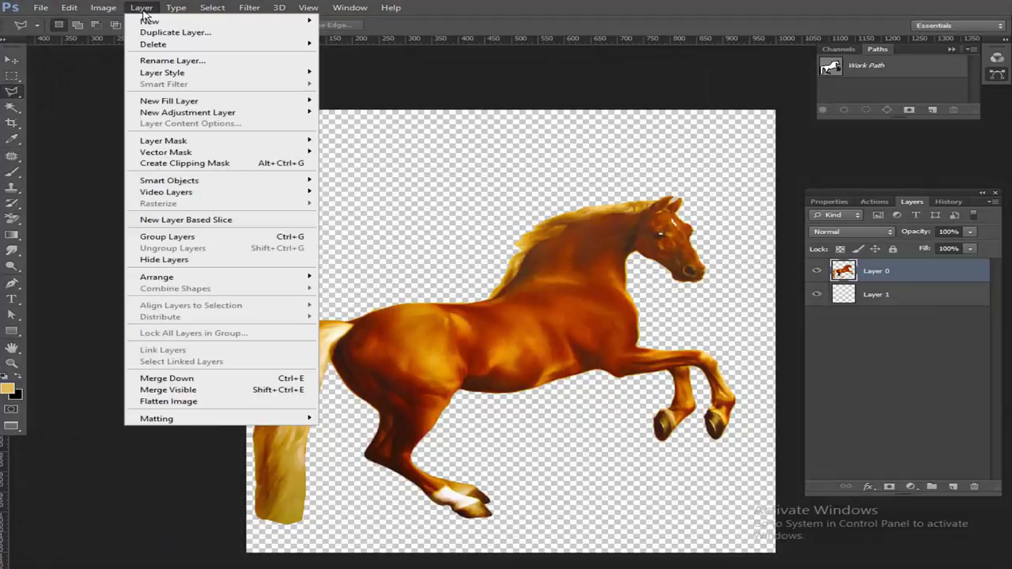
mouse_move(127, 38)
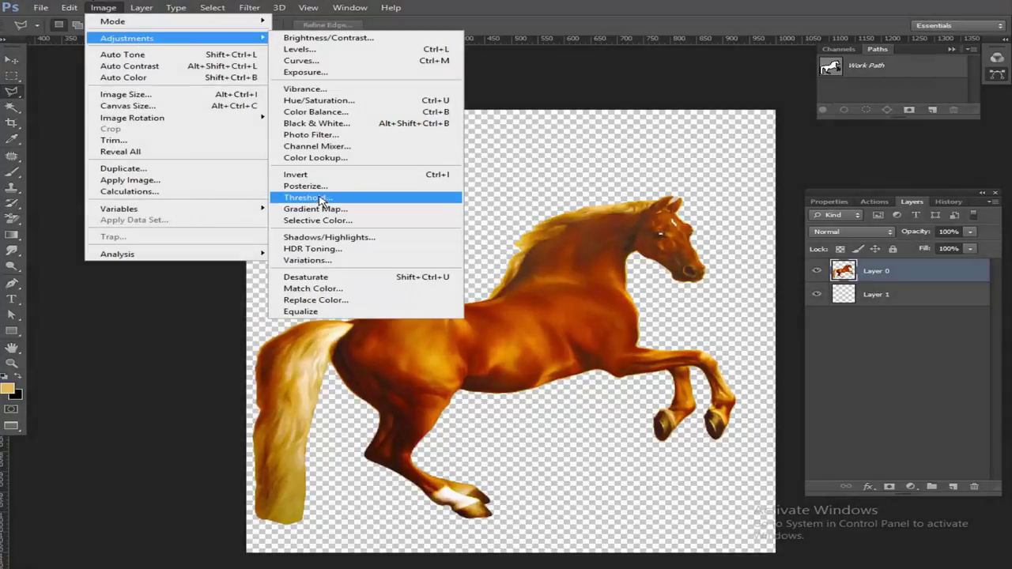
click(320, 204)
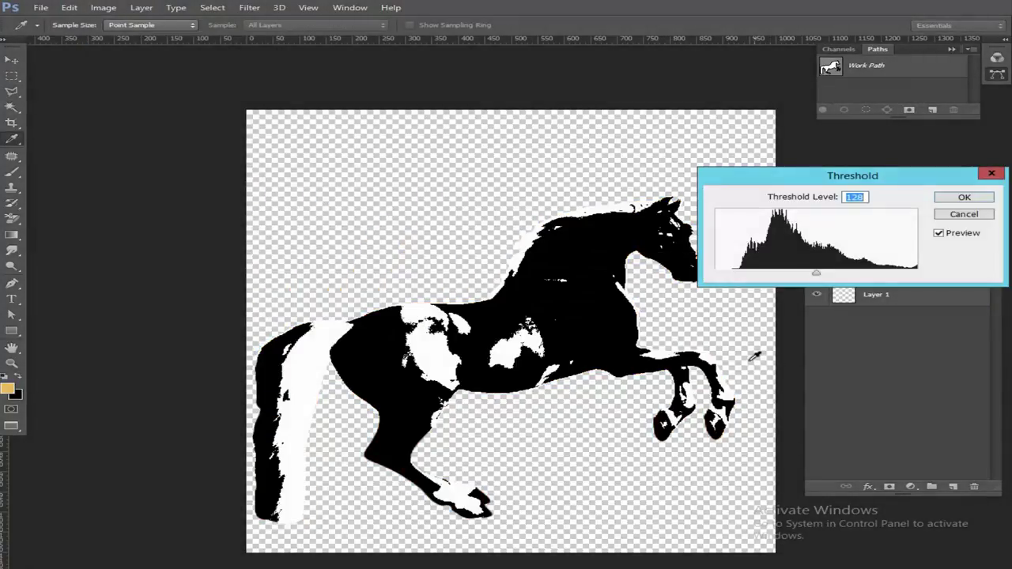
drag(817, 279, 785, 282)
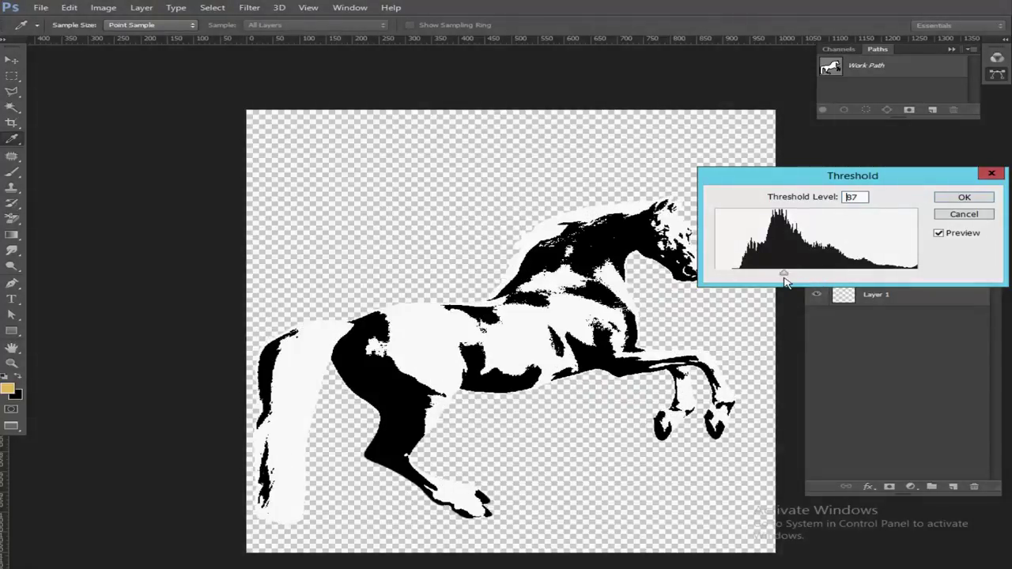
drag(785, 282, 791, 282)
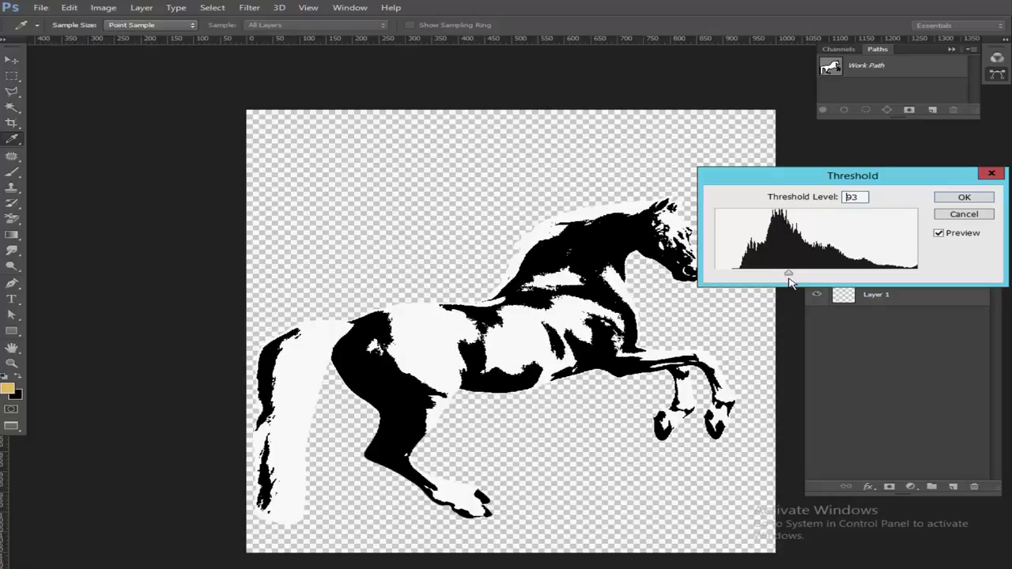
click(961, 198)
key(l)
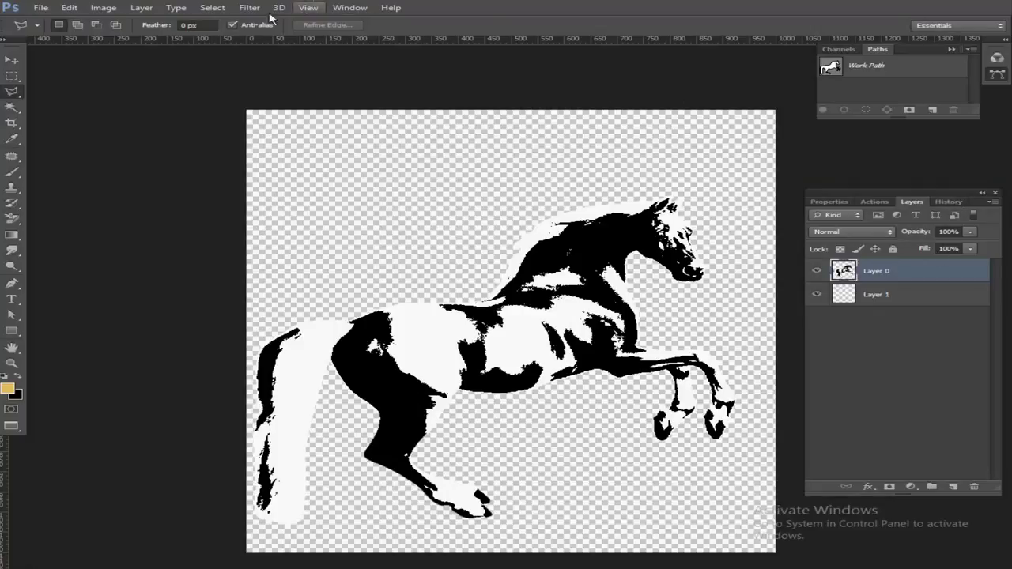
Select the black areas of the horse using Color Range set to Shadows
click(211, 7)
click(274, 117)
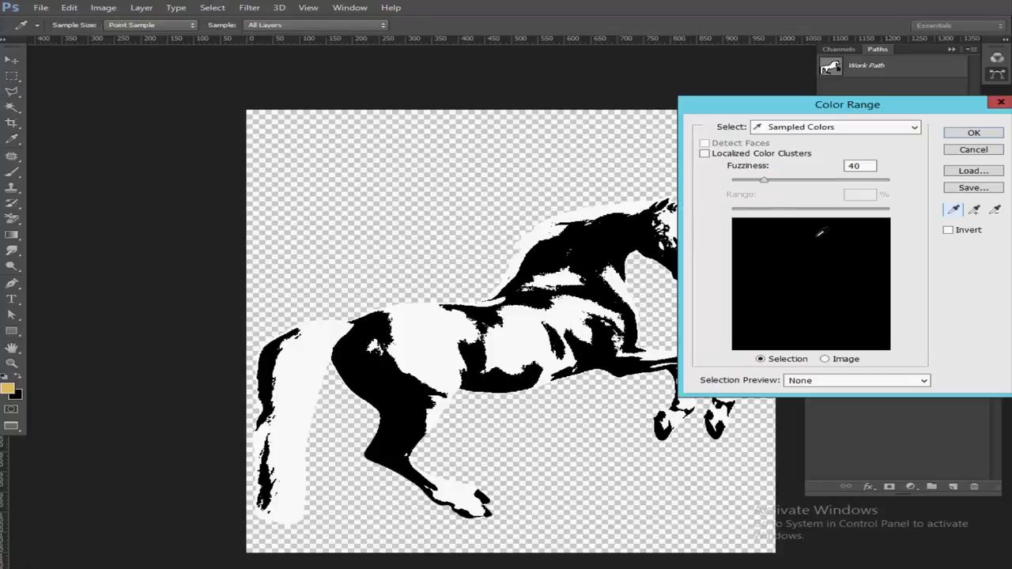
click(609, 234)
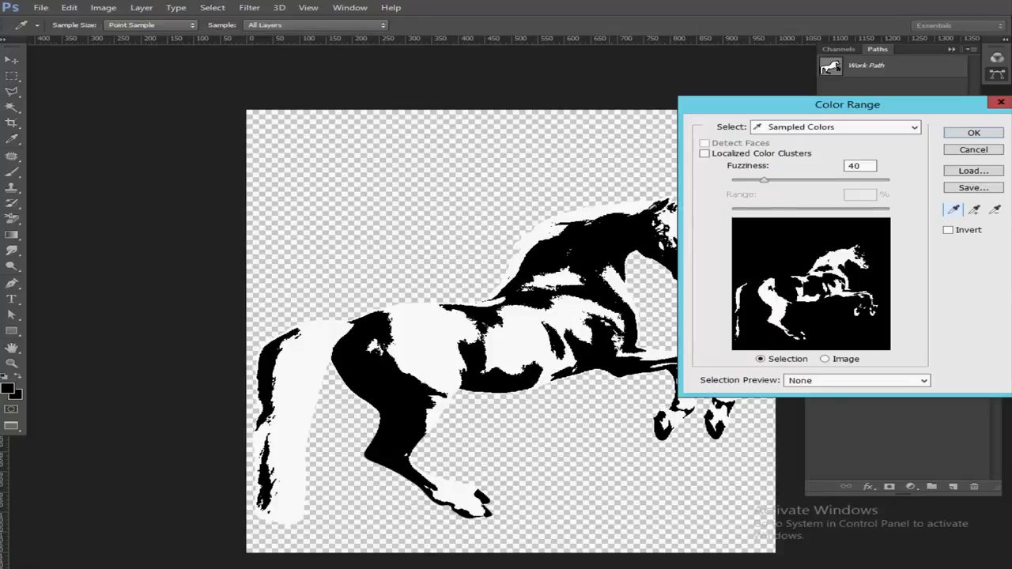
click(811, 128)
click(815, 266)
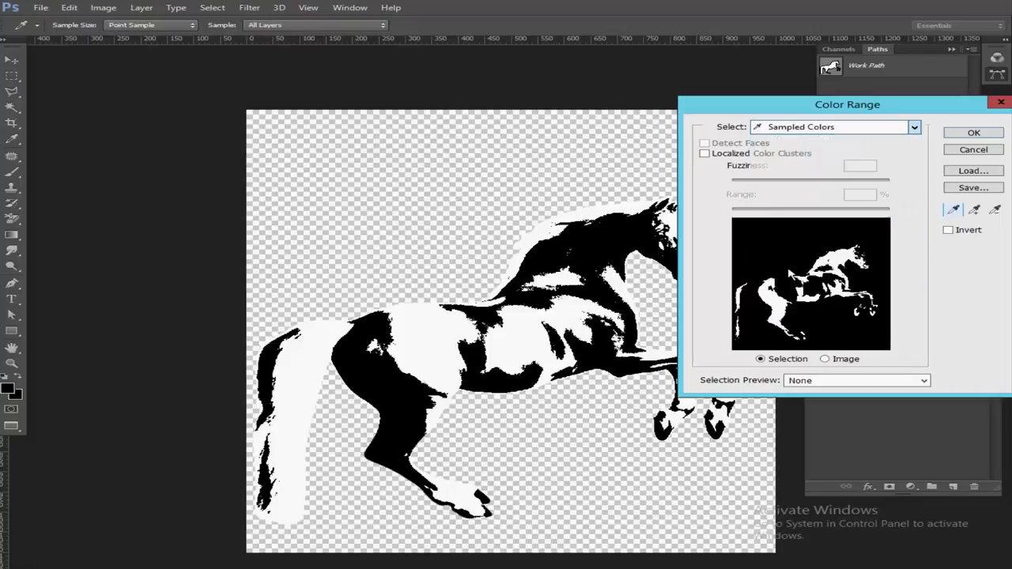
click(973, 134)
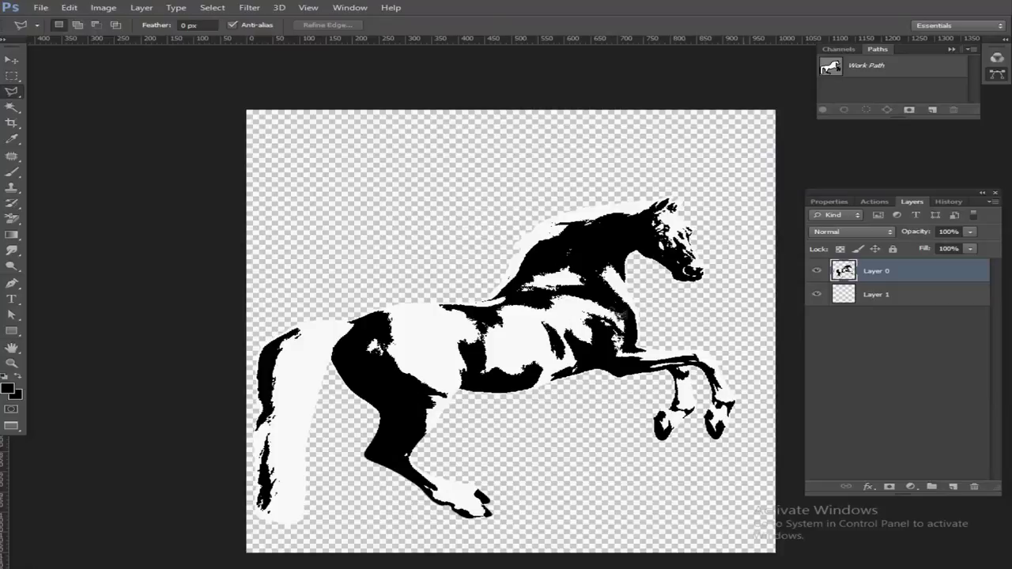
Zoom in and close a Polygonal Lasso selection around the horse's tail
click(567, 317)
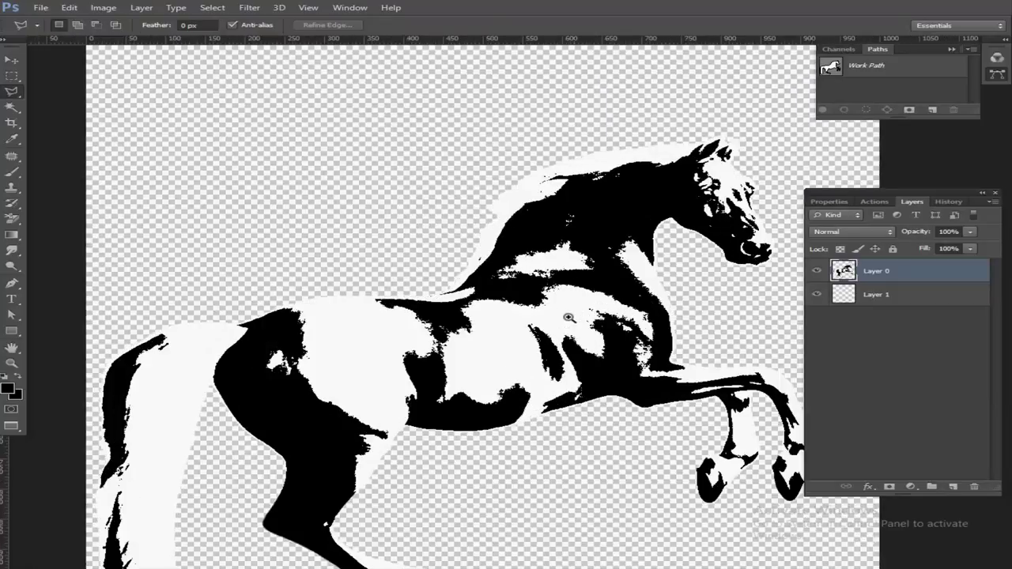
key(ctrl+Return)
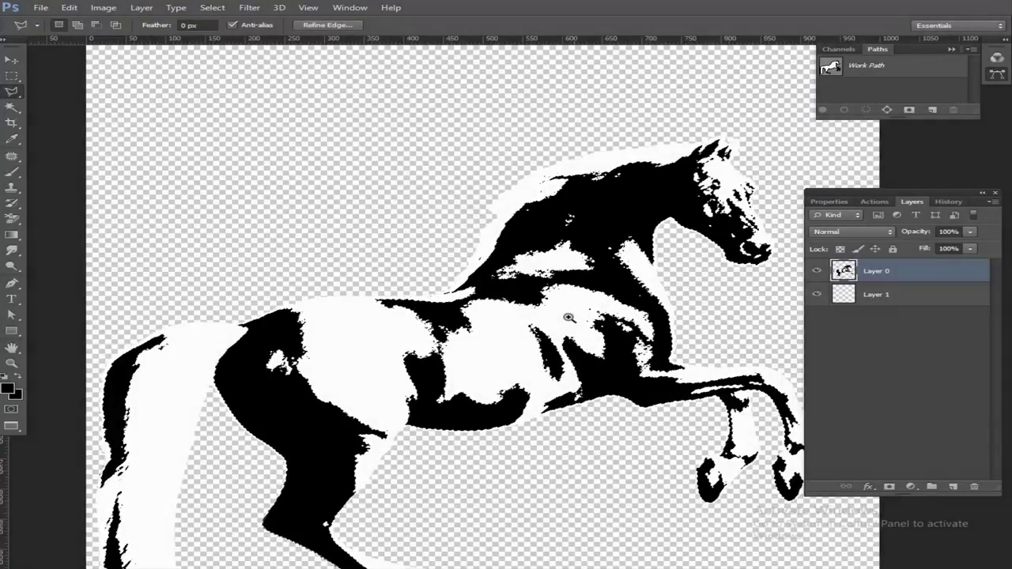
alt+click(568, 317)
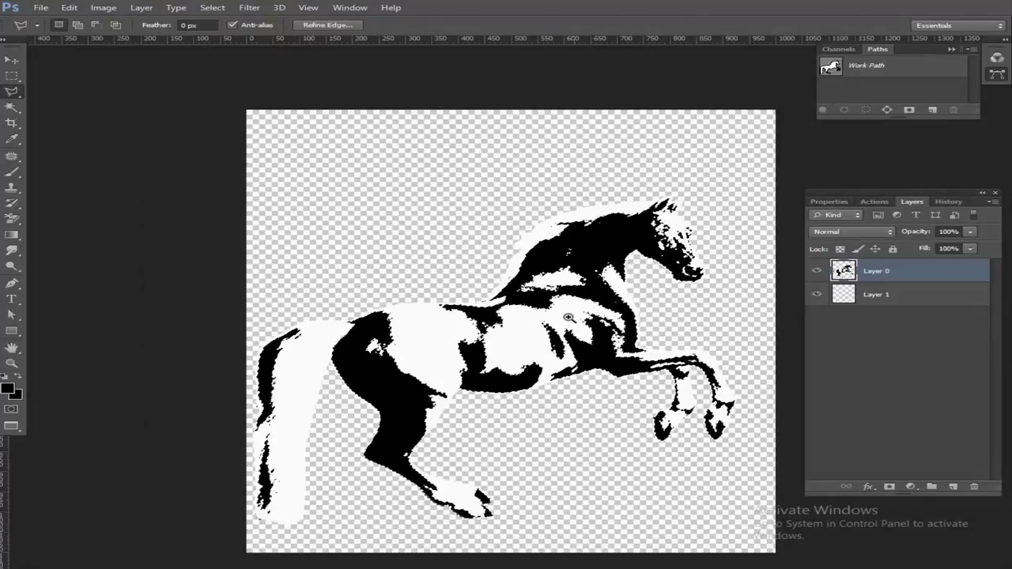
click(255, 364)
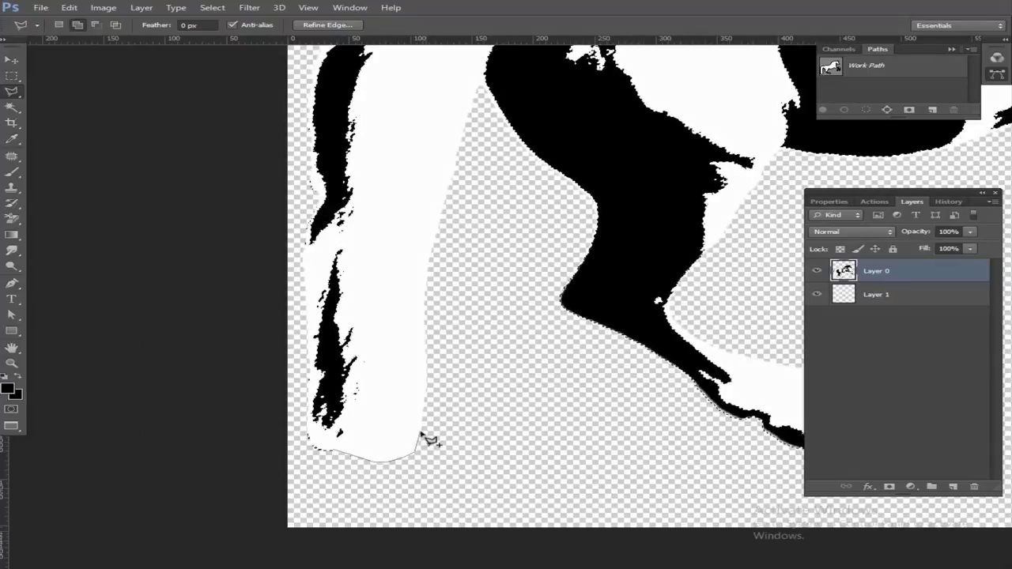
click(424, 300)
scroll(435, 219, up, 3)
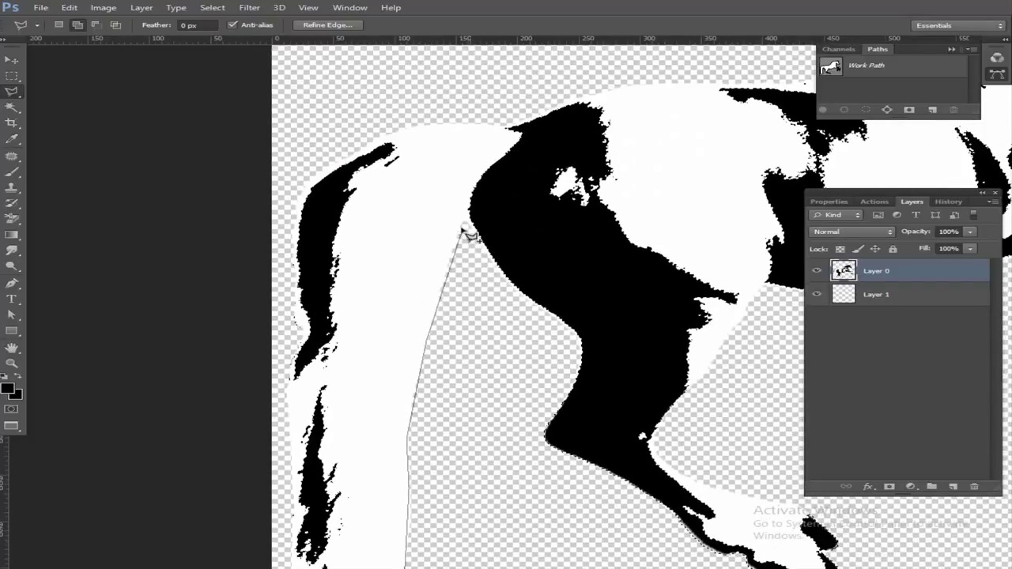
click(457, 218)
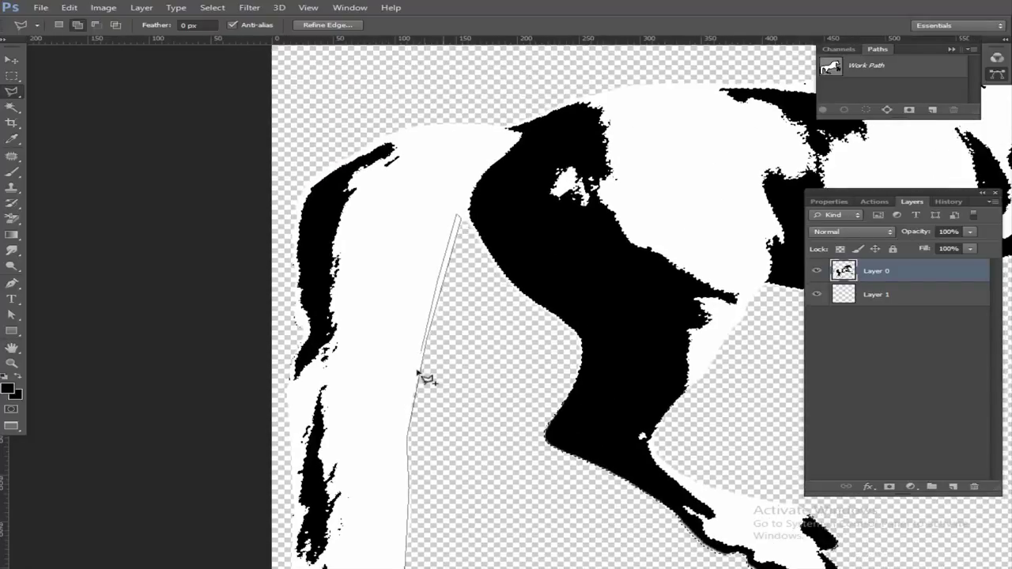
click(409, 417)
drag(400, 539, 406, 408)
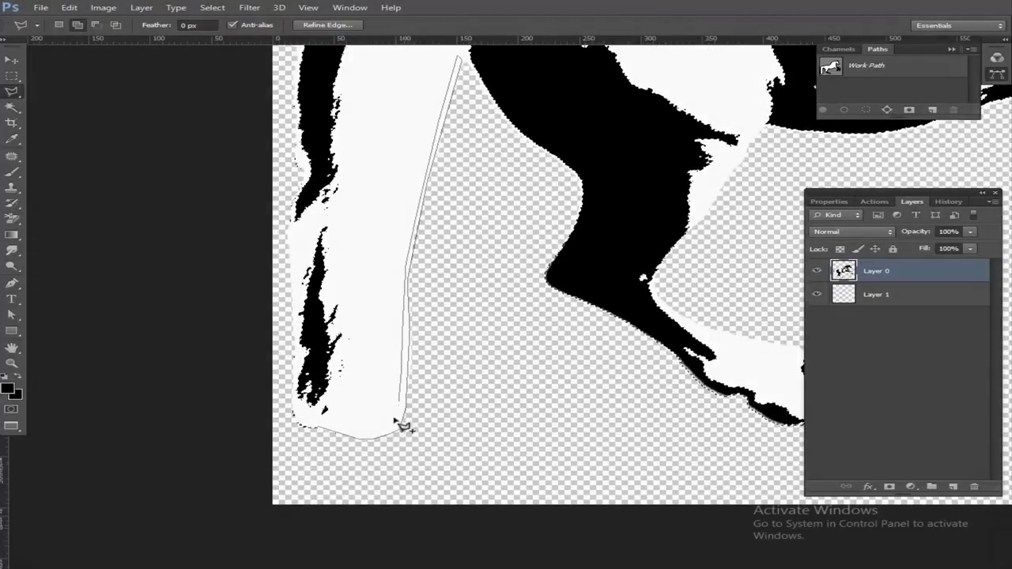
click(398, 419)
click(379, 436)
click(332, 431)
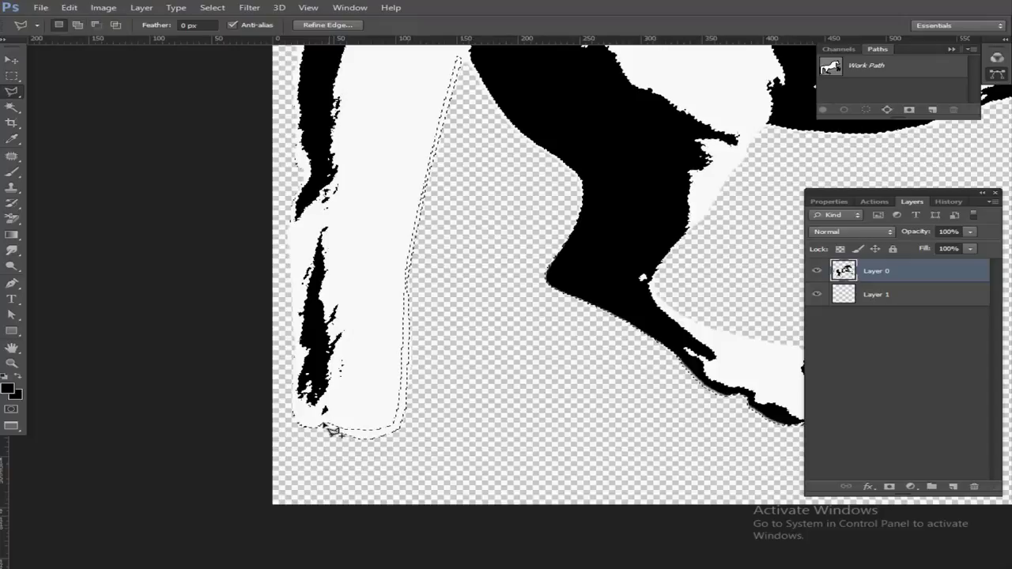
Start a new lasso outline along the horse's back toward the neck
drag(420, 447, 404, 342)
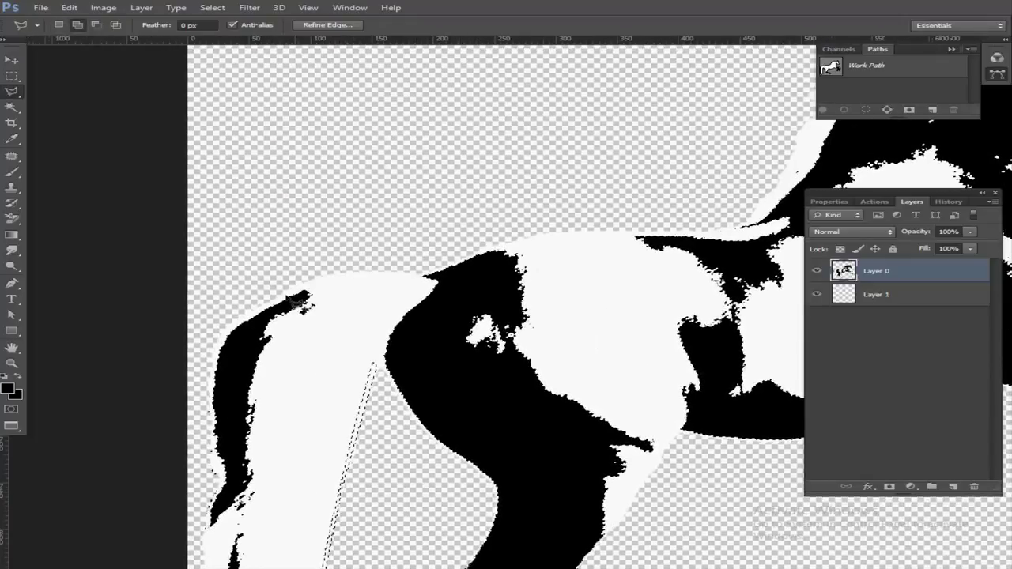
shift+click(301, 282)
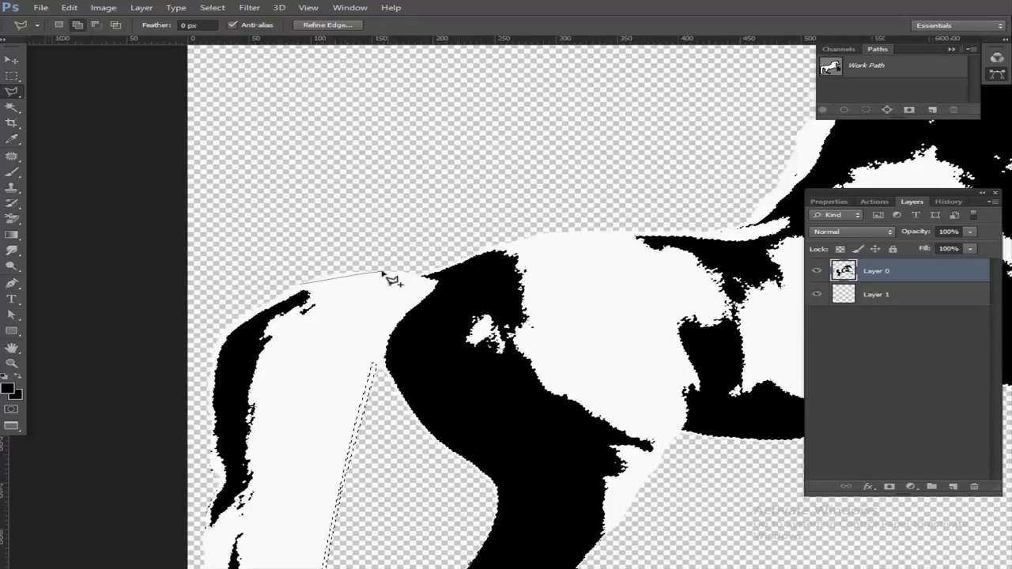
click(347, 271)
click(427, 277)
scroll(340, 308, right, 3)
scroll(356, 237, right, 2)
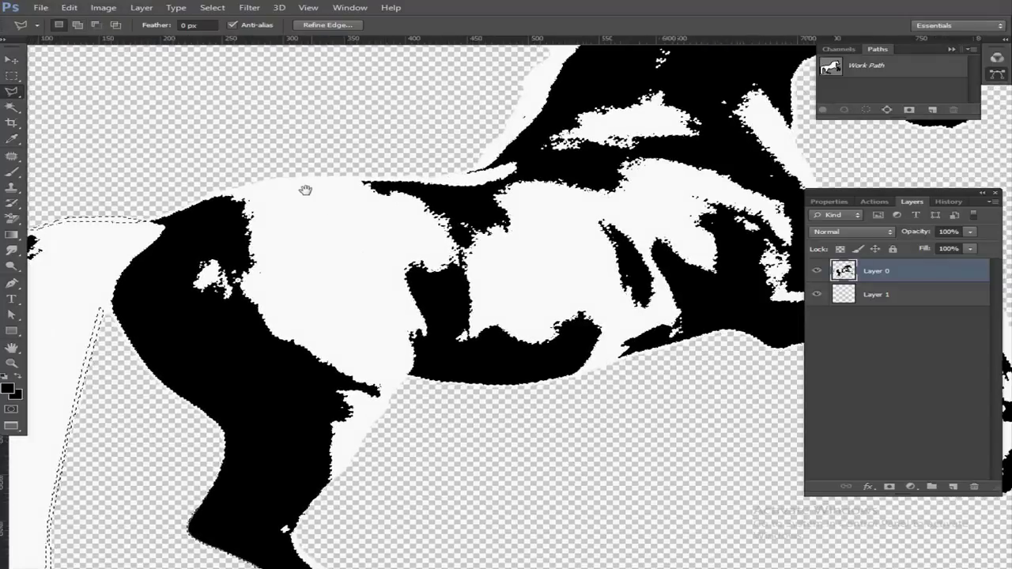
scroll(305, 205, right, 2)
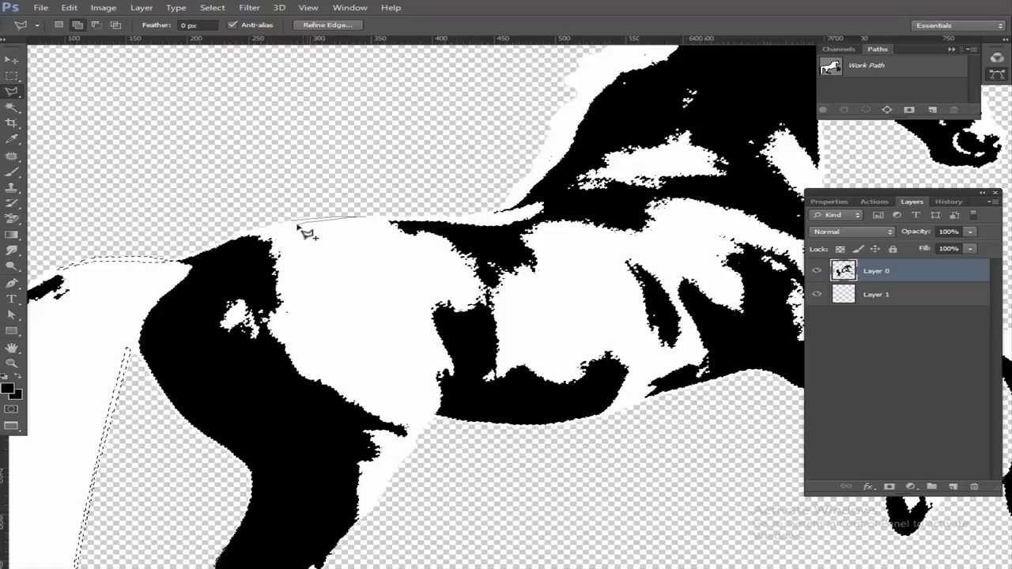
scroll(357, 228, up, 4)
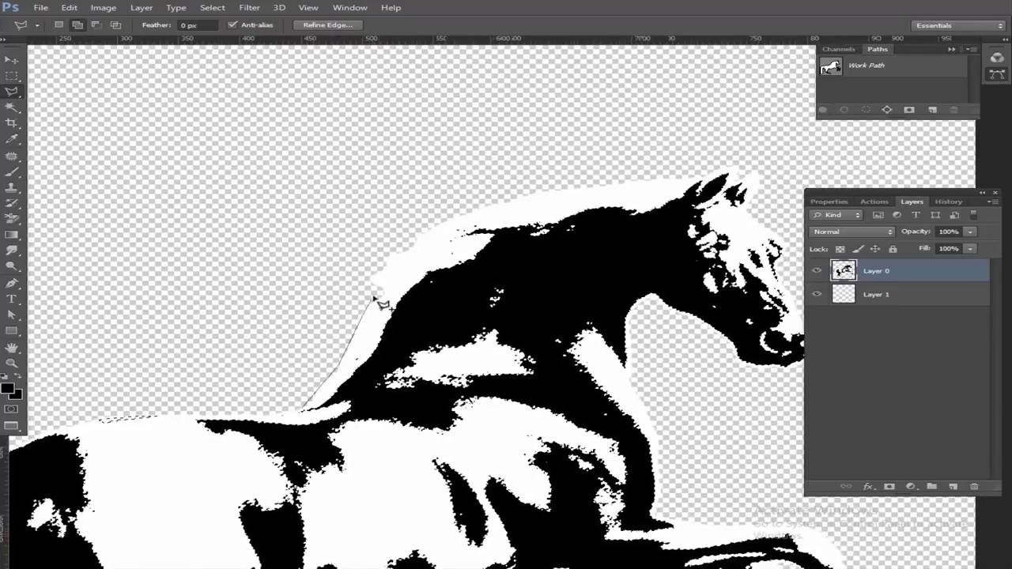
Trace the lasso along the neck's upper edge, ear and forehead
mouse_move(380, 273)
mouse_down()
mouse_move(492, 209)
mouse_move(678, 183)
mouse_move(515, 204)
mouse_move(438, 233)
mouse_move(391, 270)
mouse_move(352, 359)
mouse_move(304, 408)
mouse_up()
scroll(637, 323, right, 5)
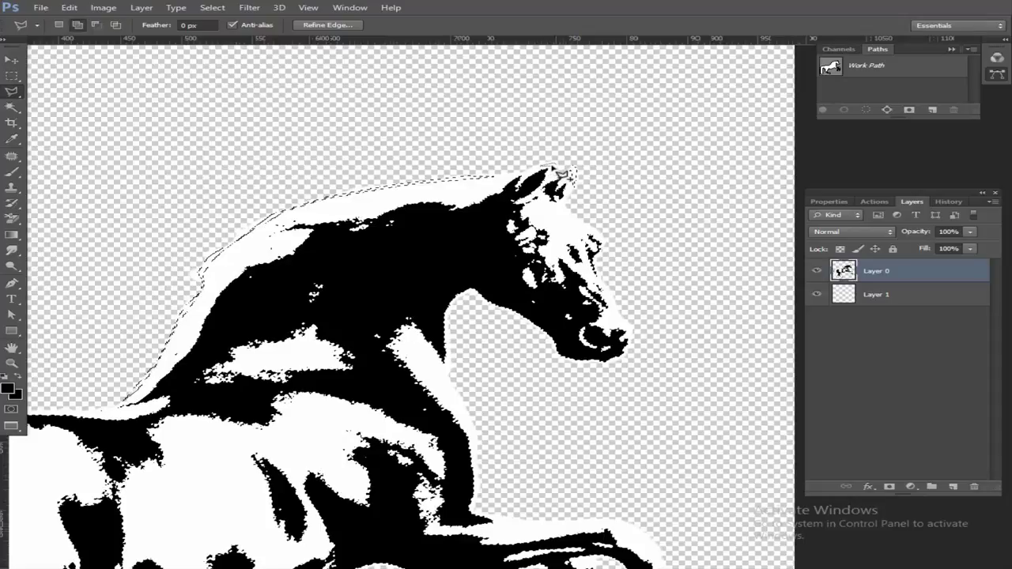
mouse_move(560, 174)
mouse_down()
mouse_move(613, 245)
mouse_move(584, 229)
mouse_up()
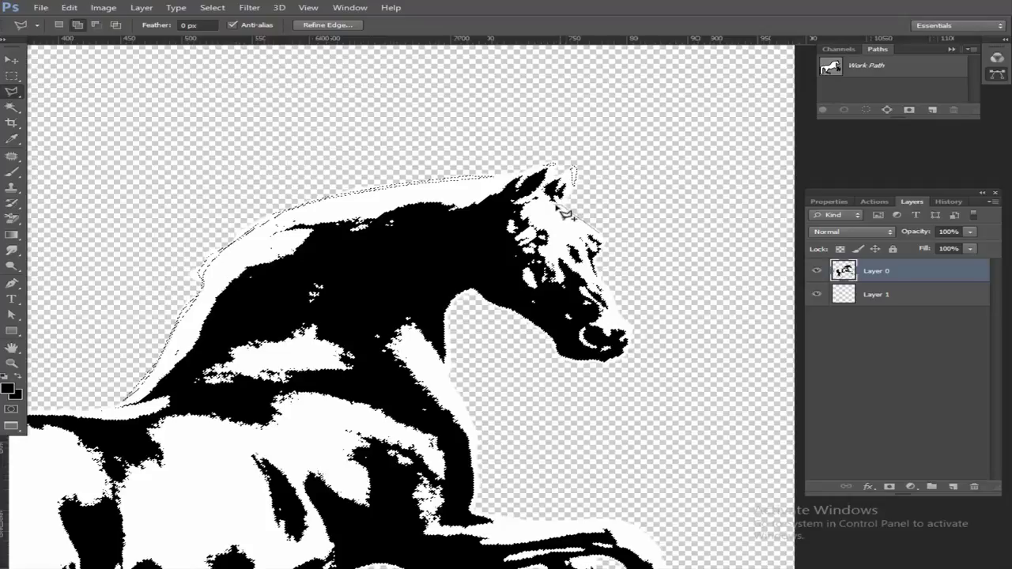
click(562, 207)
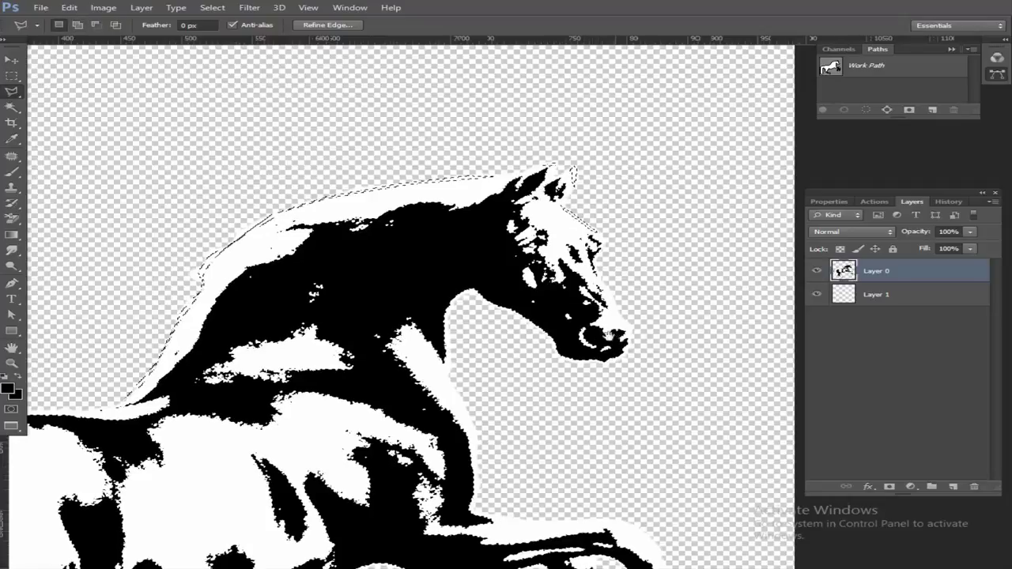
drag(601, 241, 427, 146)
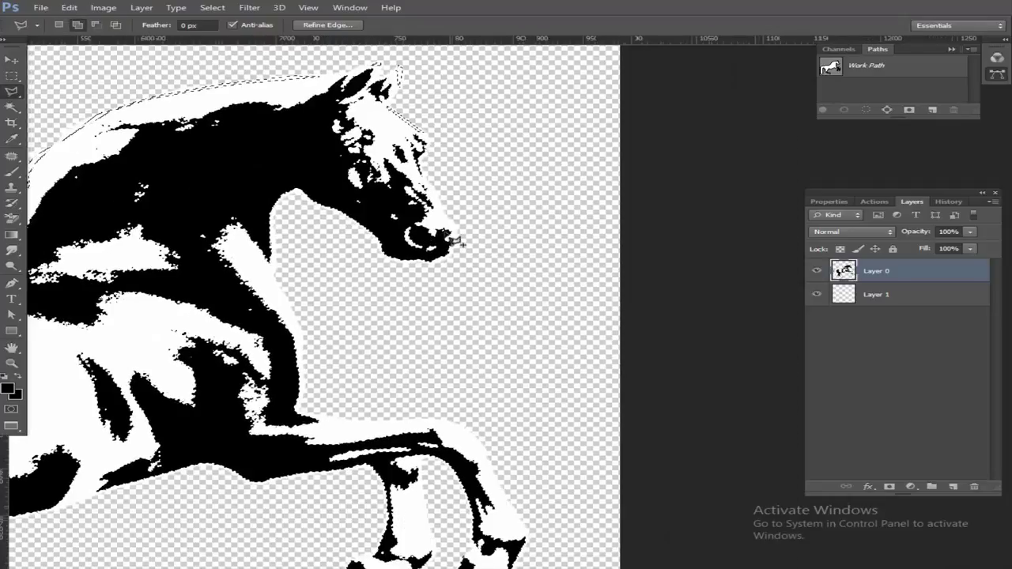
click(433, 185)
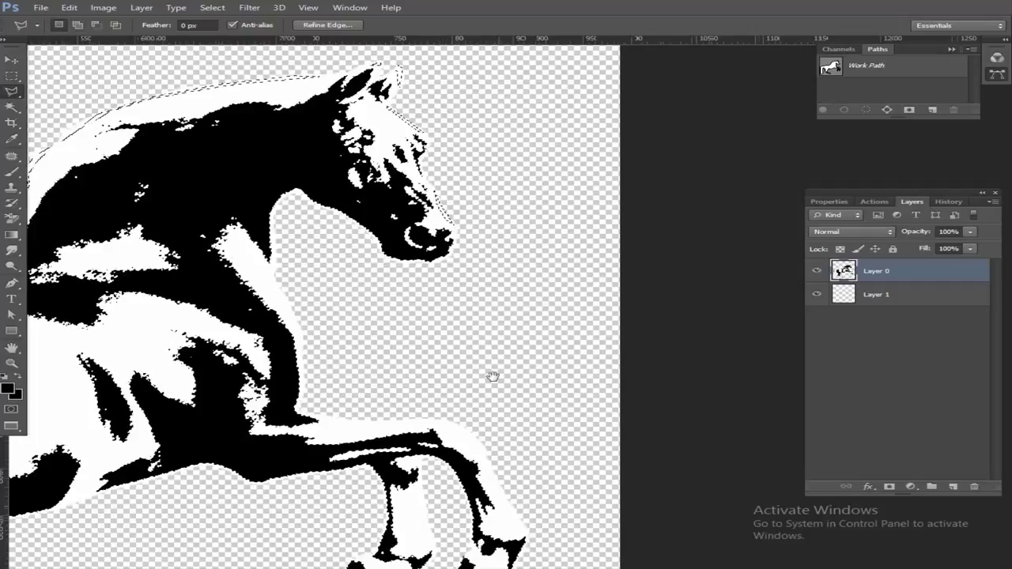
scroll(498, 378, down, 5)
Continue the lasso around the raised front legs and up the chest to the neck
click(528, 377)
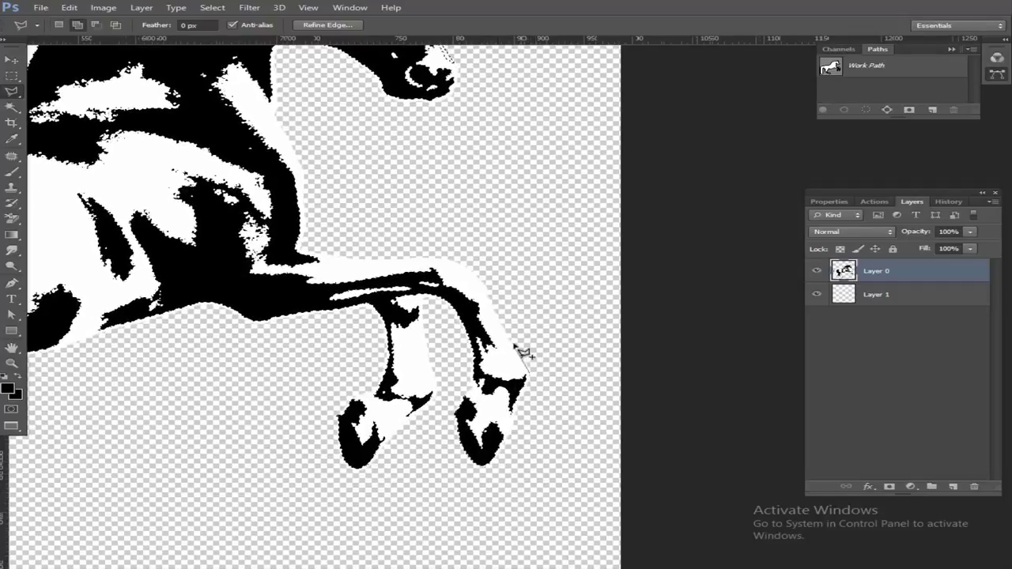
click(441, 259)
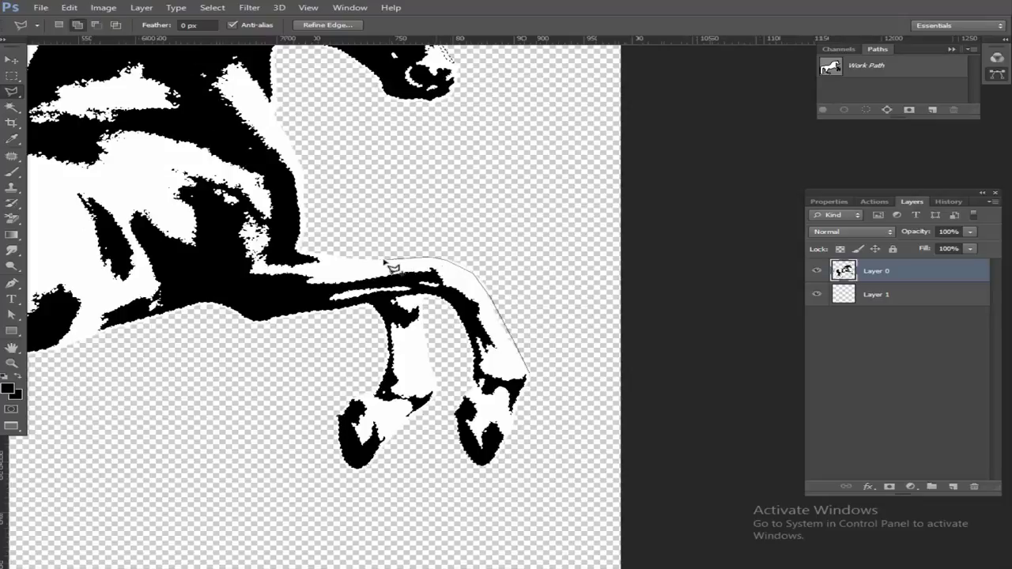
click(317, 259)
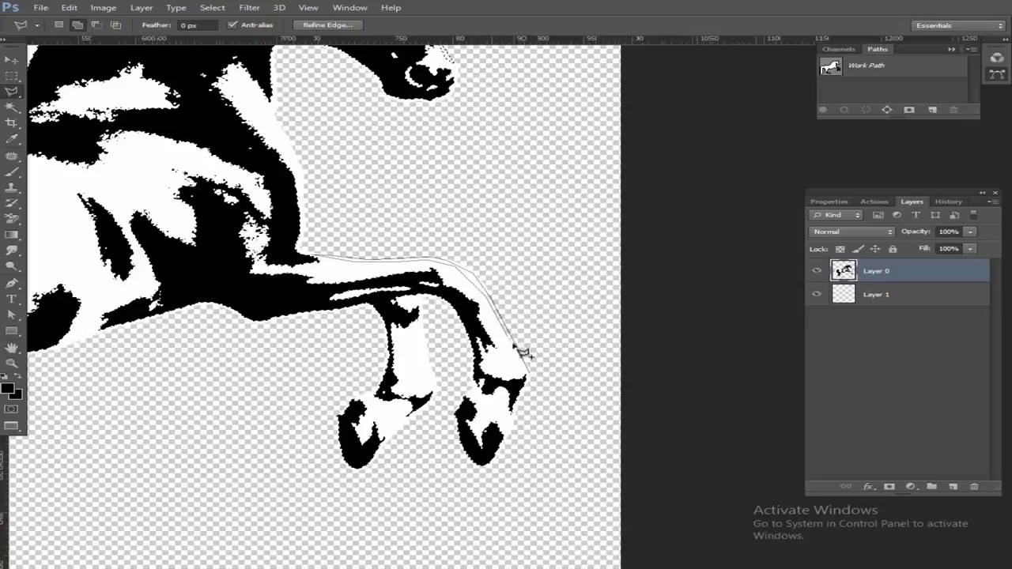
click(528, 379)
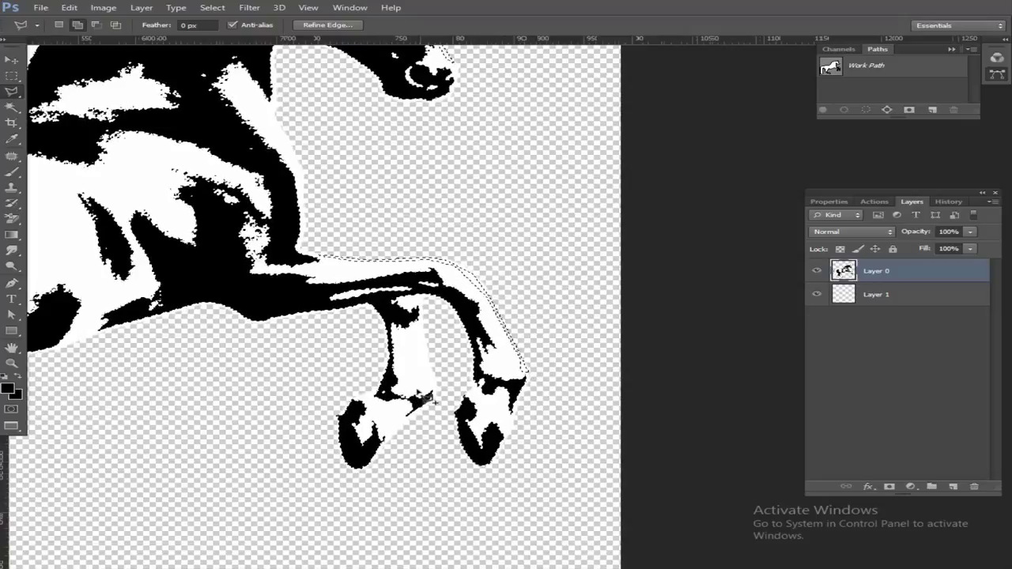
click(420, 319)
drag(433, 396, 608, 497)
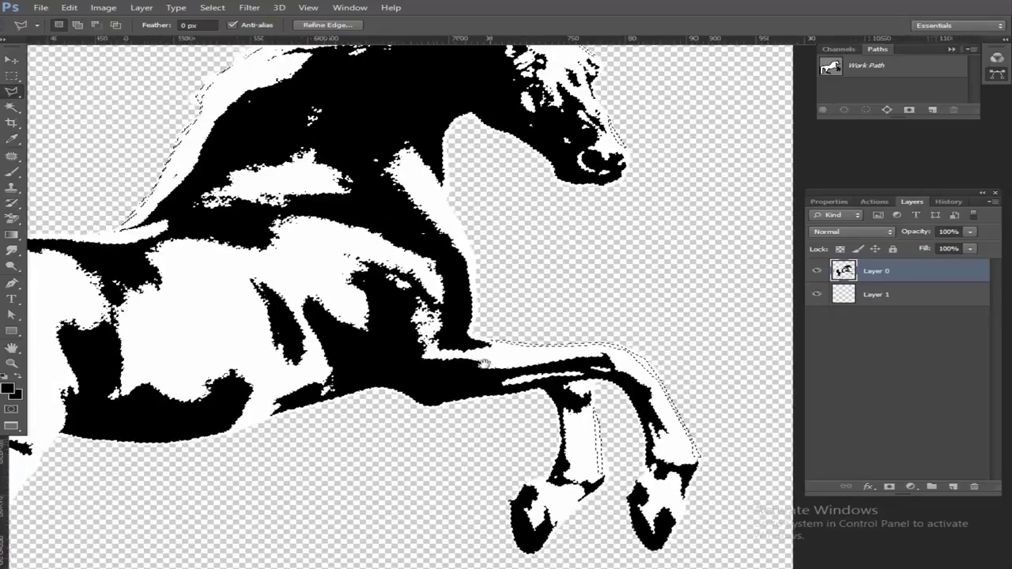
click(447, 208)
scroll(480, 275, down, 1)
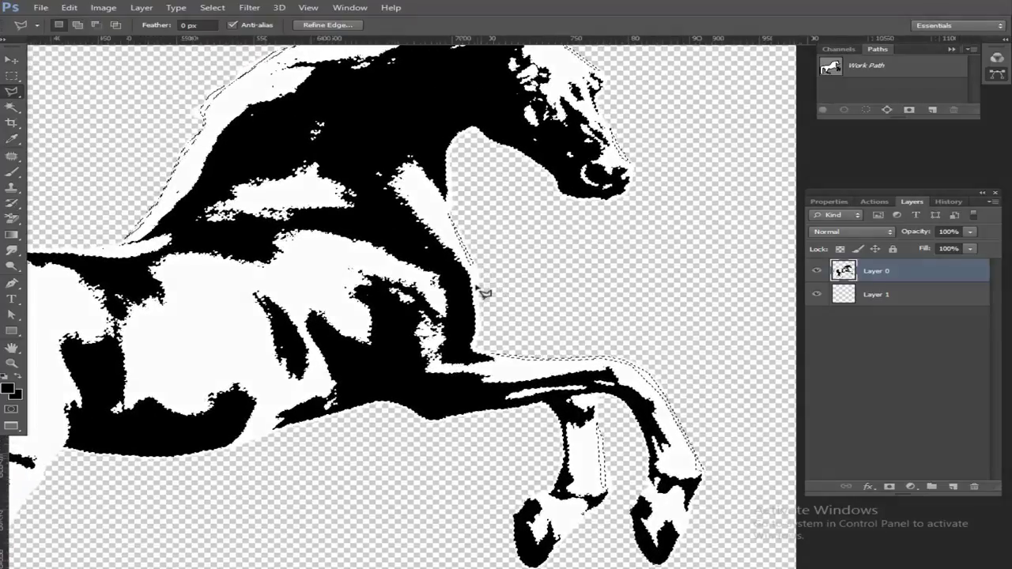
scroll(482, 278, down, 1)
scroll(486, 285, down, 1)
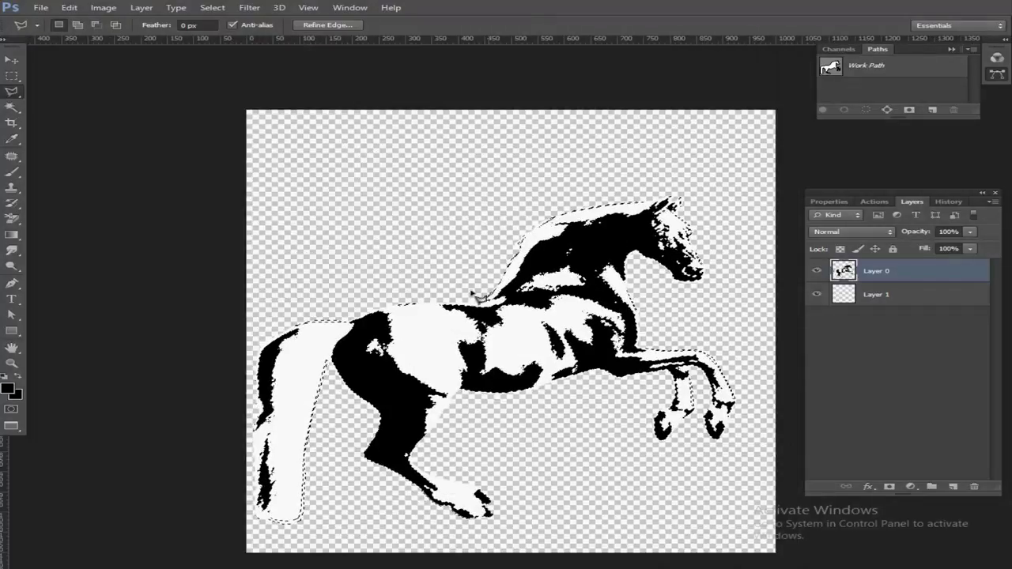
Add lasso points along the tail's white edge and close the selection around the whole horse
scroll(506, 485, up, 5)
drag(515, 391, 327, 475)
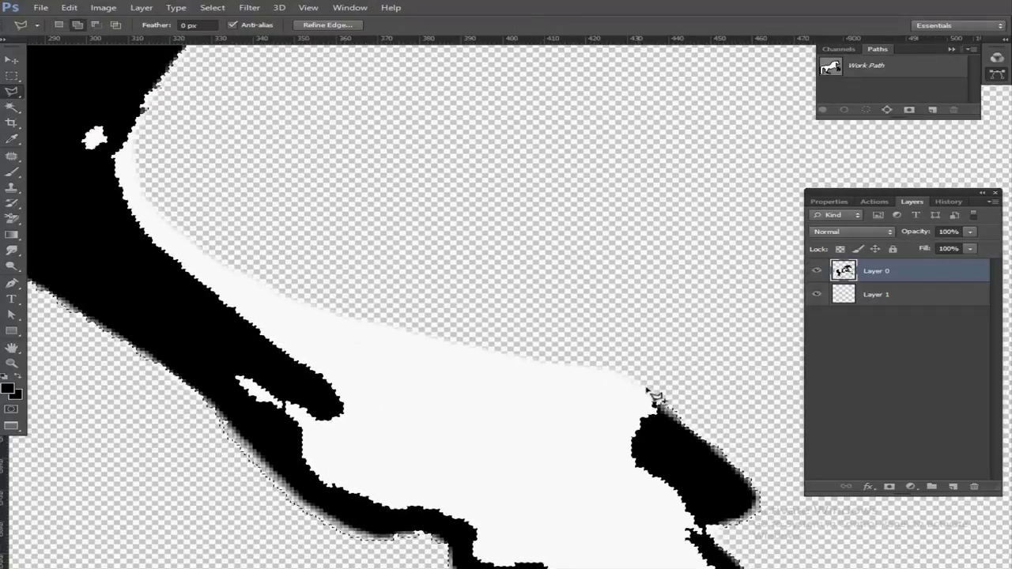
click(616, 369)
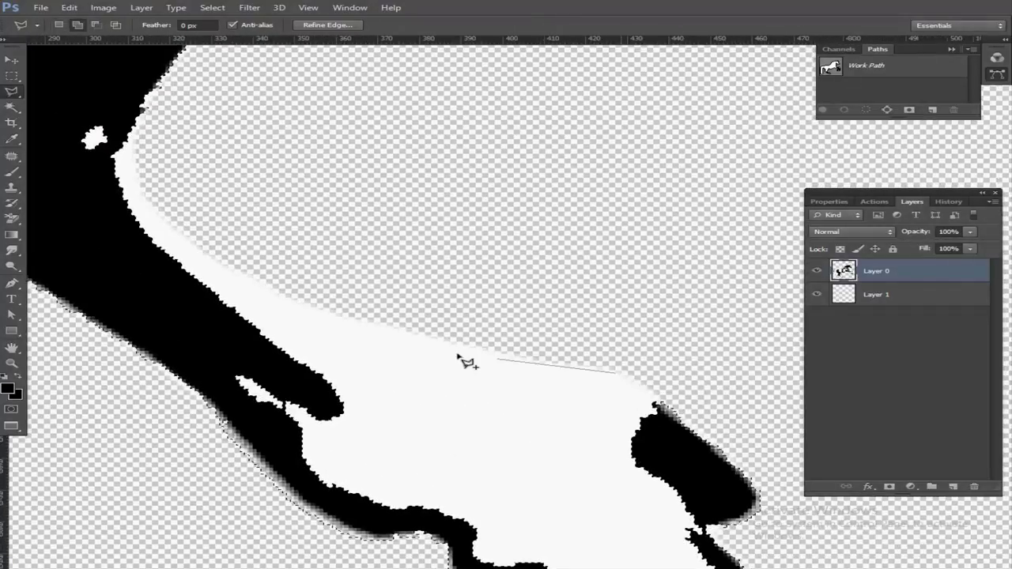
click(273, 294)
click(156, 214)
click(130, 147)
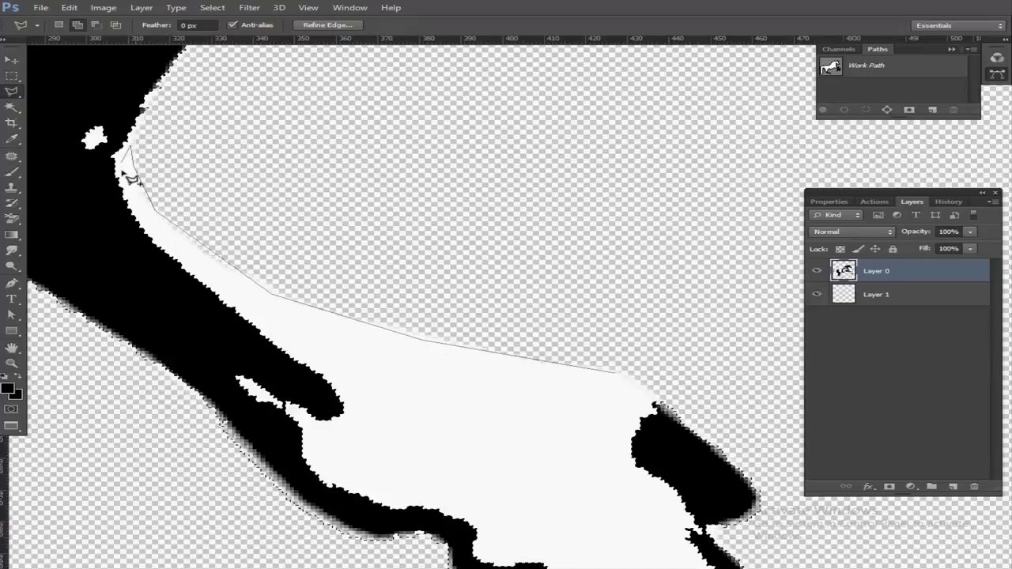
click(139, 191)
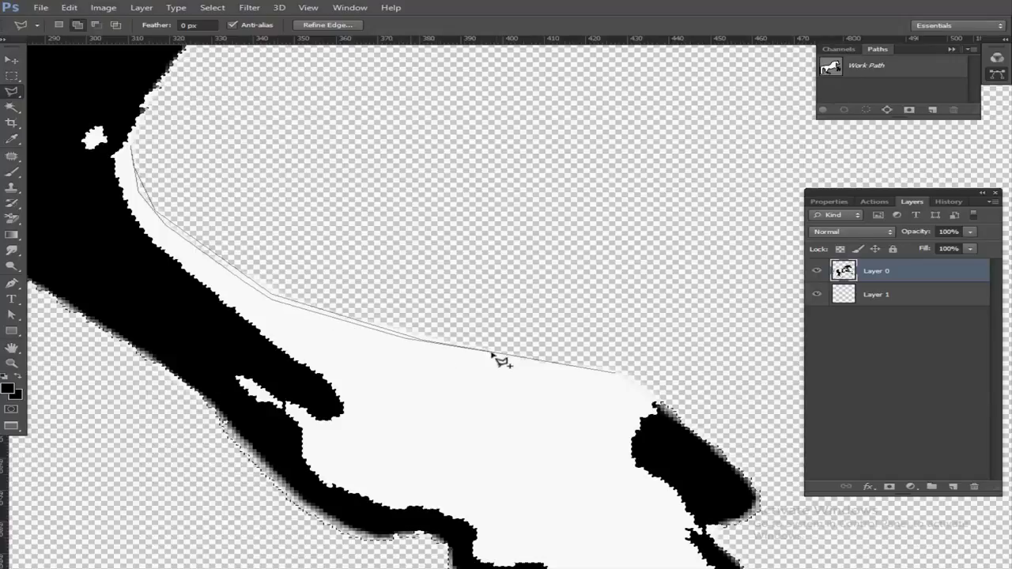
double_click(633, 383)
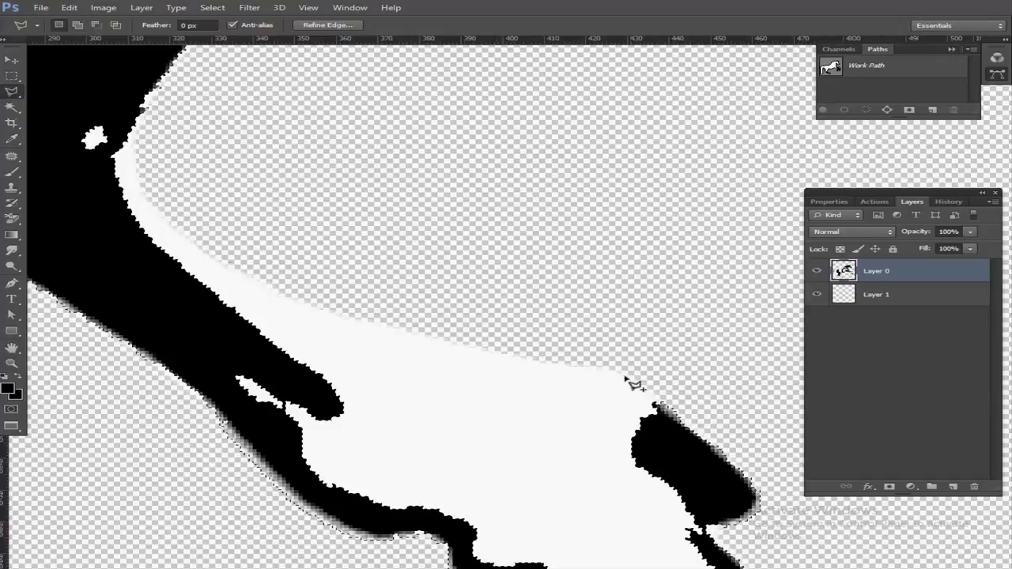
key(ctrl+minus)
key(ctrl+minus)
key(ctrl+minus)
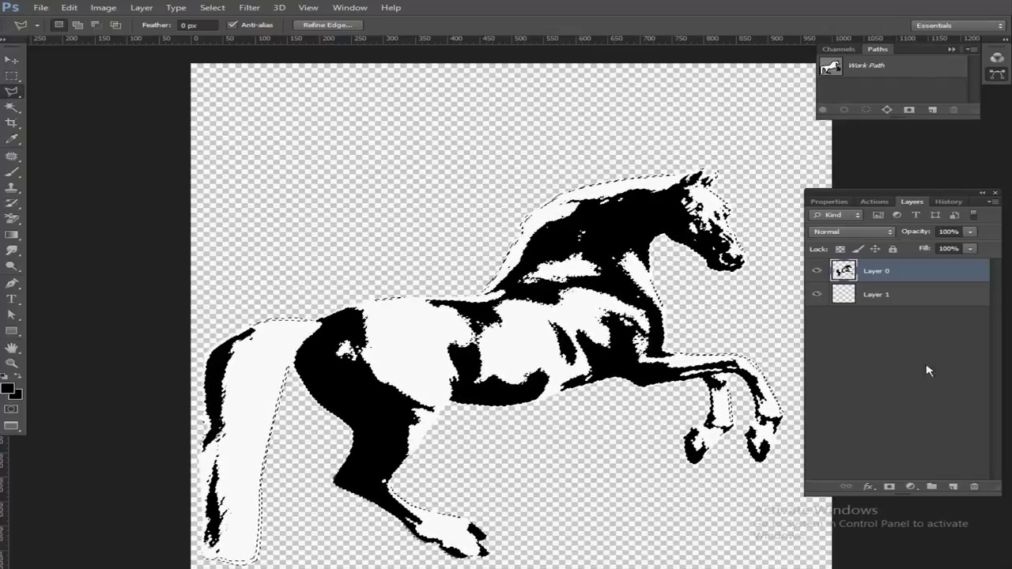
click(337, 8)
Show the Paths panel and make a work path from the horse selection
click(353, 295)
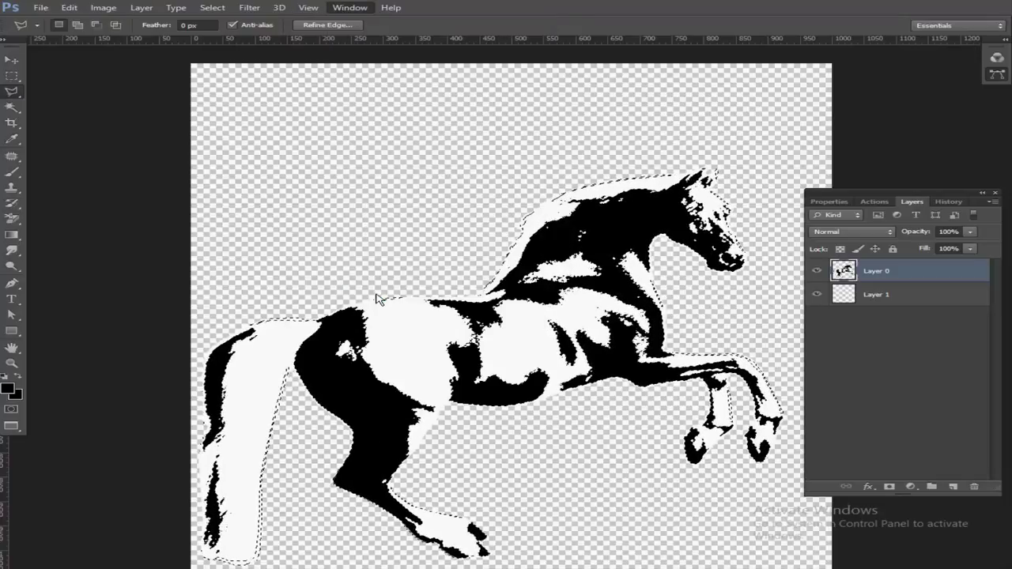
click(349, 8)
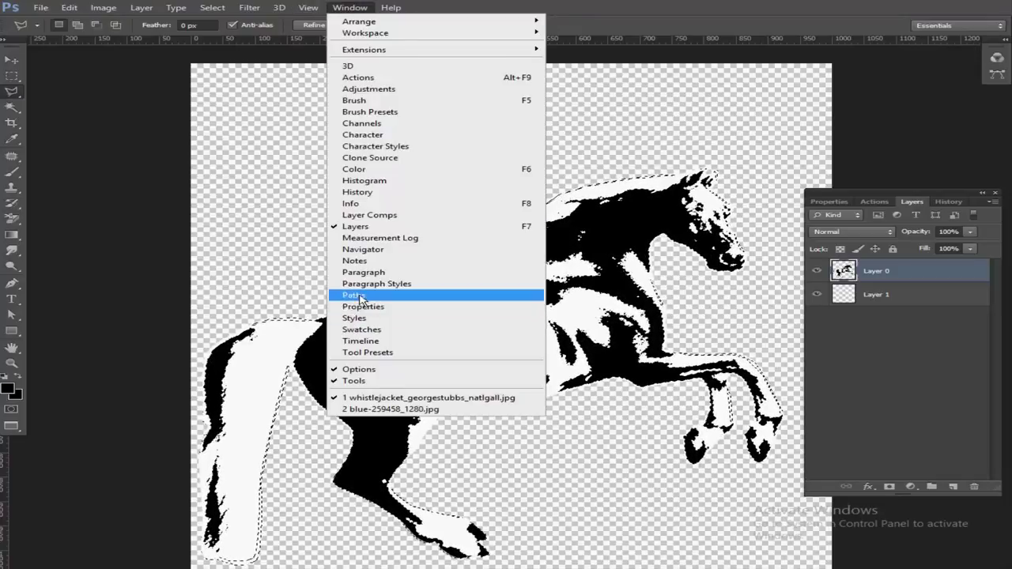
click(353, 295)
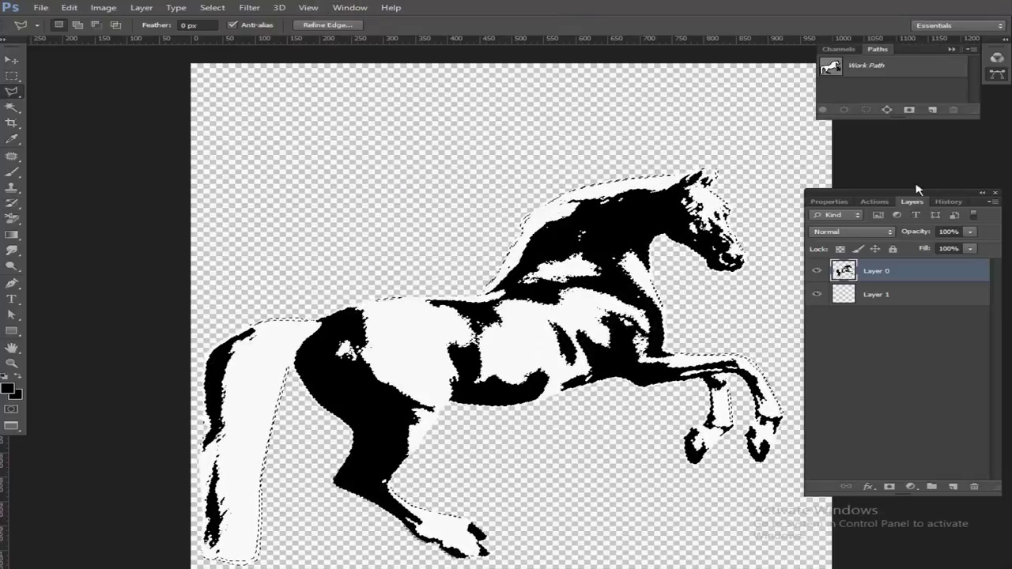
click(887, 110)
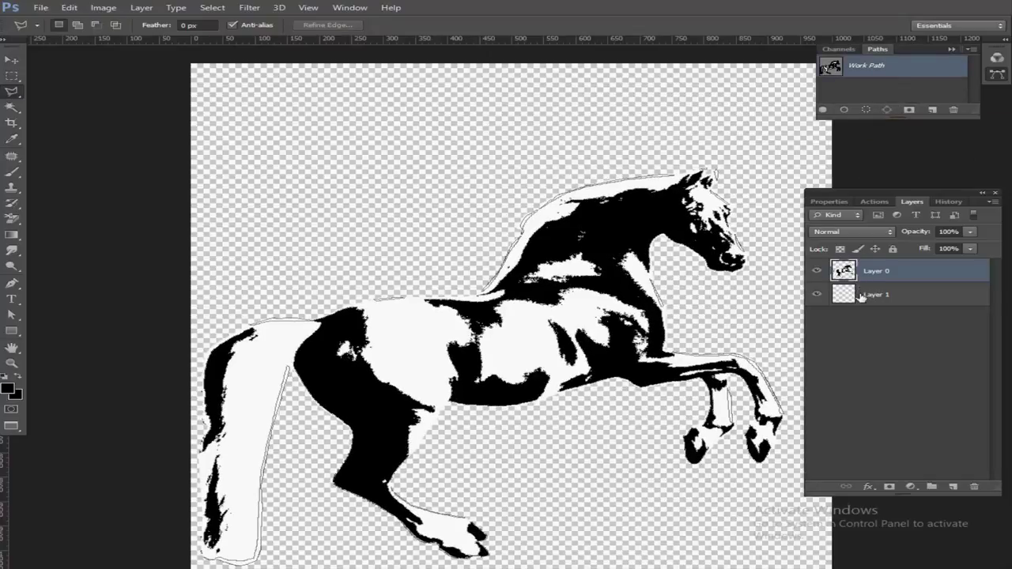
Fill Layer 1 with black and move it above the horse layer
click(861, 296)
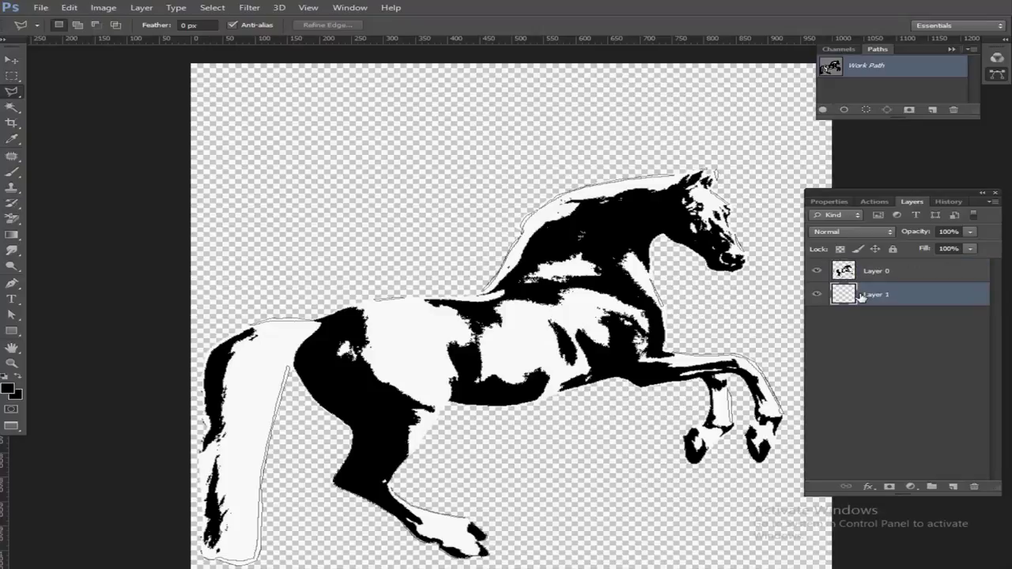
key(ctrl+minus)
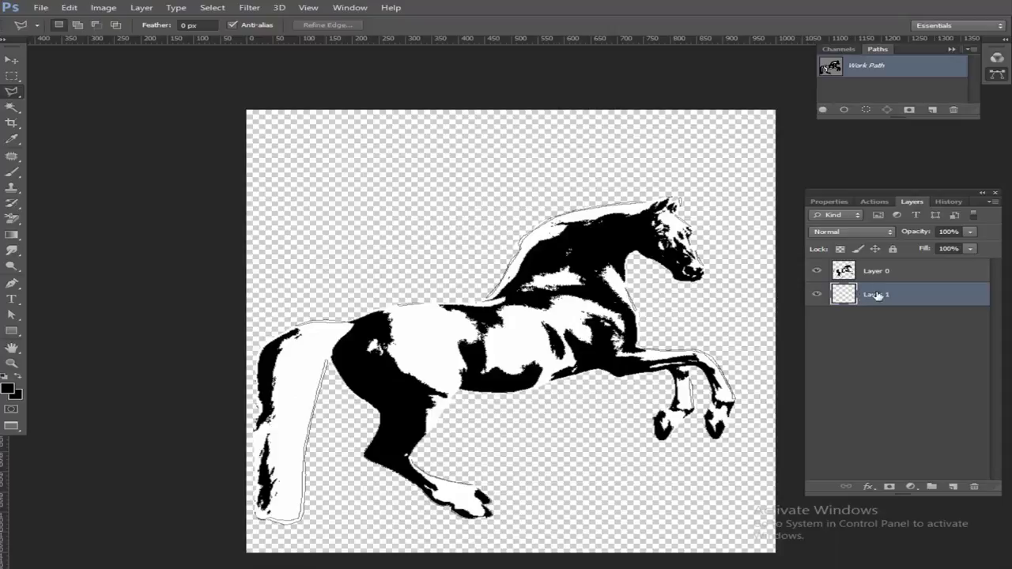
key(alt+BackSpace)
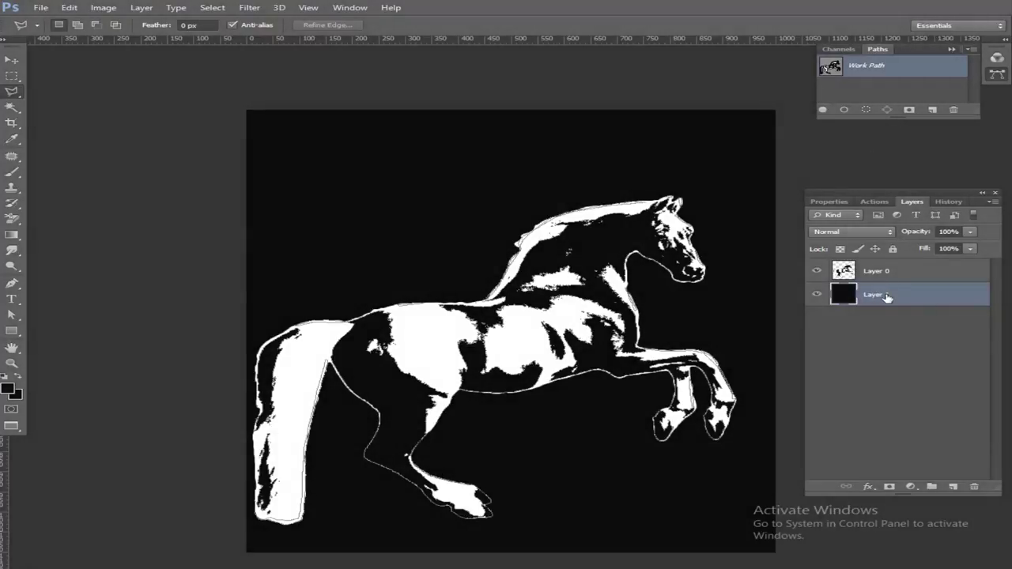
drag(887, 296, 887, 263)
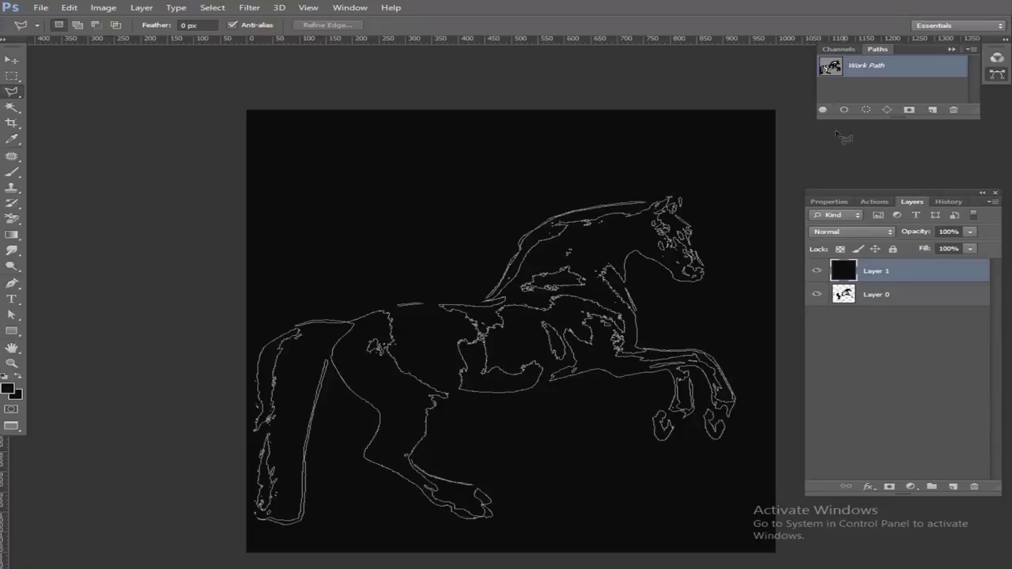
click(868, 95)
click(824, 63)
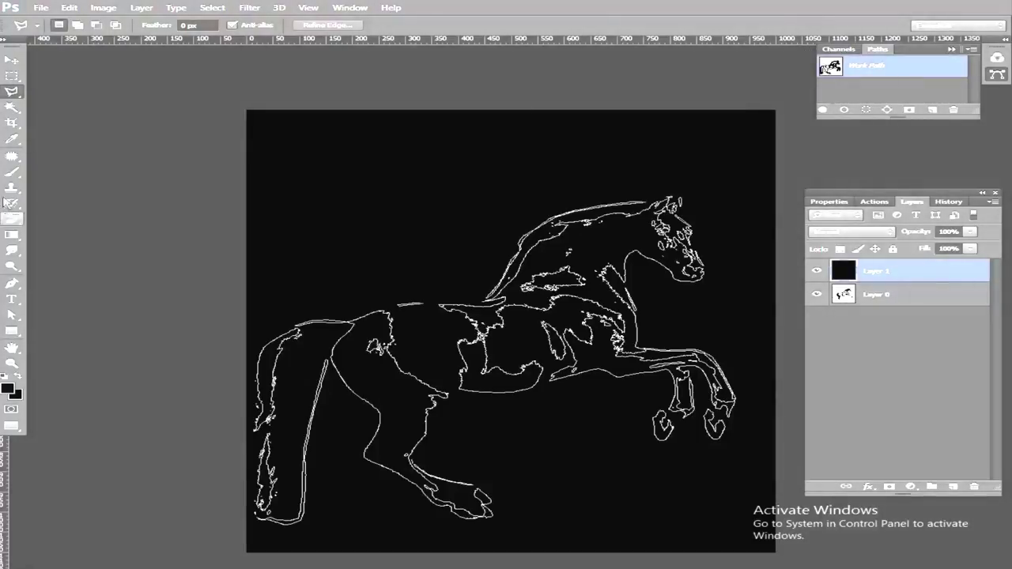
click(12, 172)
Set the brush tip to 1 px, 0% hardness and 490% spacing for a dotted stroke
click(97, 24)
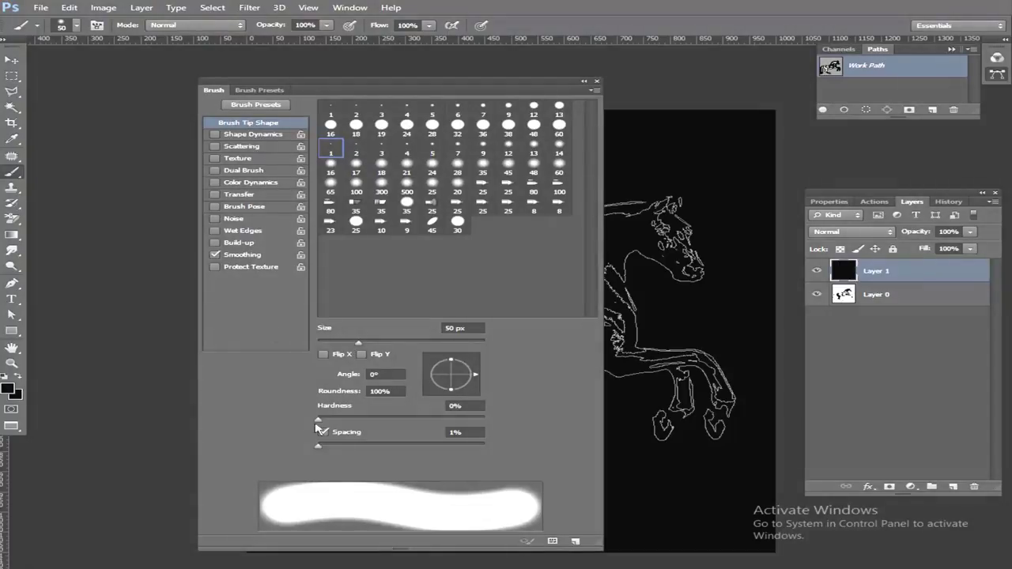
drag(359, 345, 301, 350)
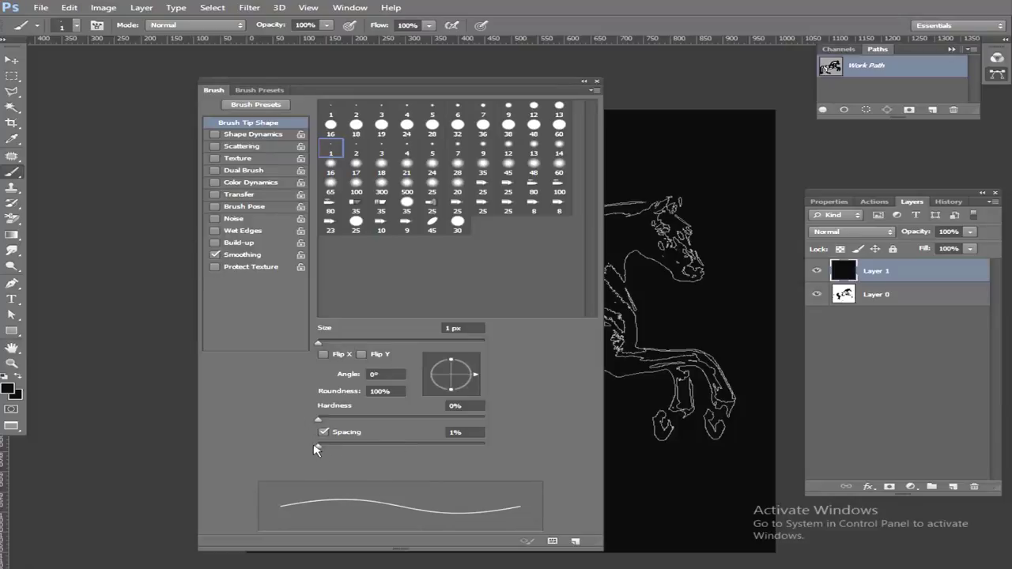
mouse_move(383, 448)
mouse_down()
mouse_move(456, 466)
mouse_move(499, 456)
mouse_move(470, 458)
mouse_up()
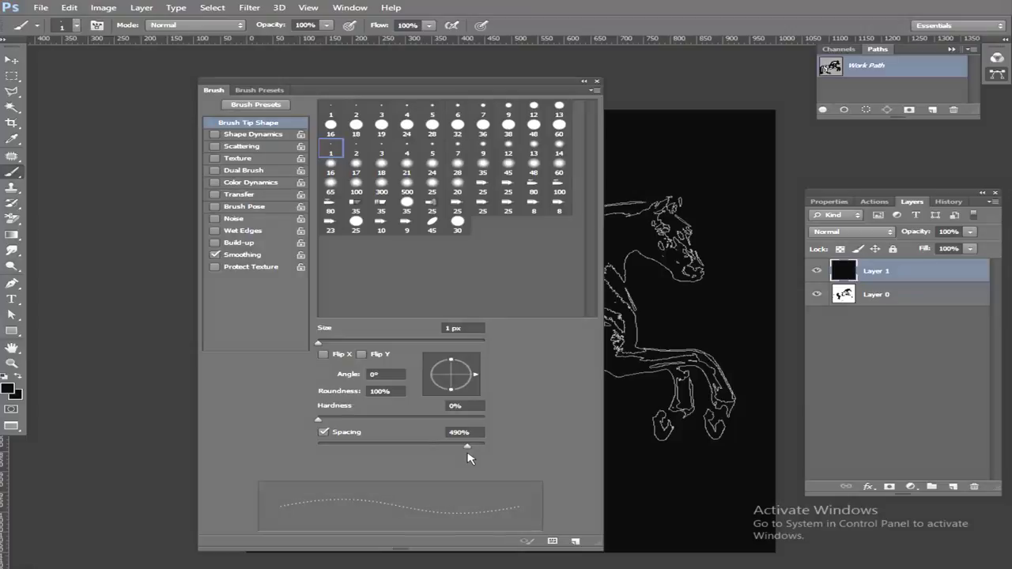
click(596, 81)
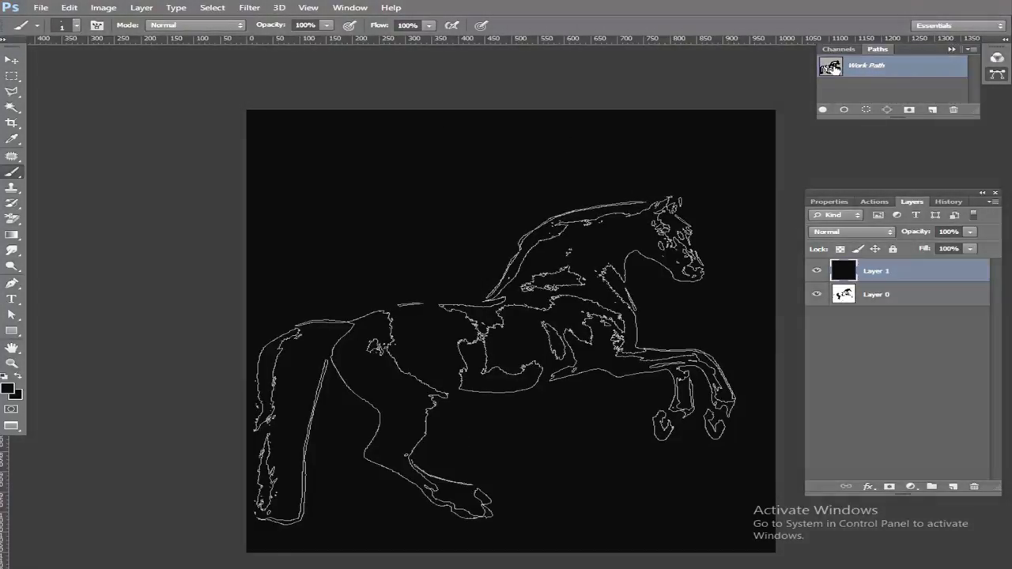
Stroke the work path using the Brush tool
right_click(832, 68)
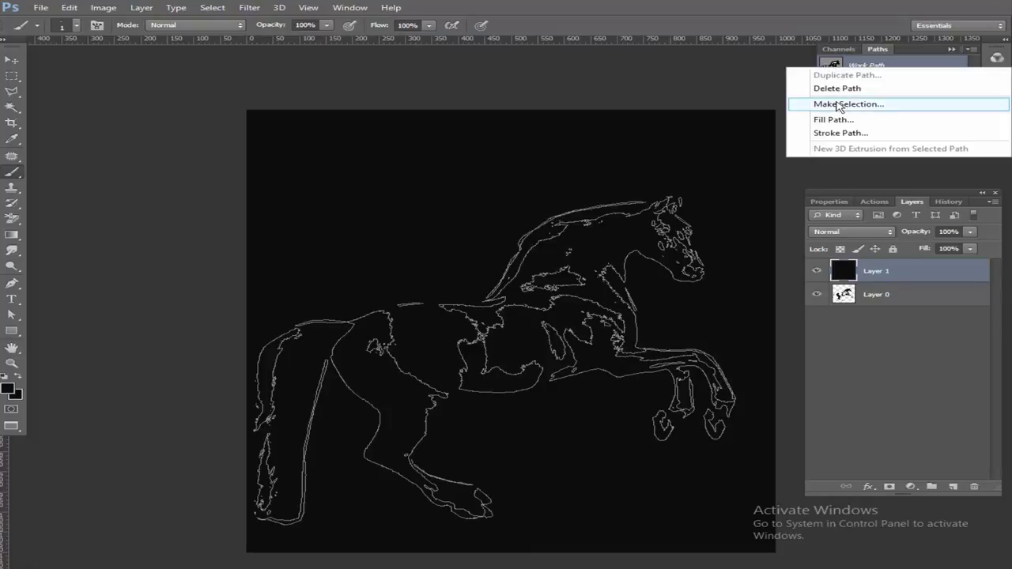
click(841, 132)
click(427, 207)
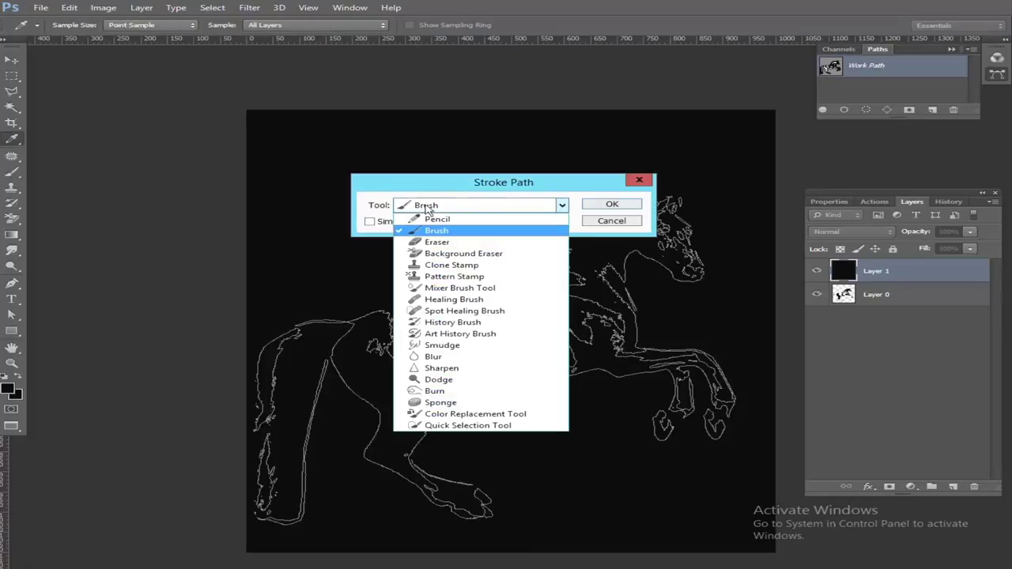
click(437, 230)
click(604, 207)
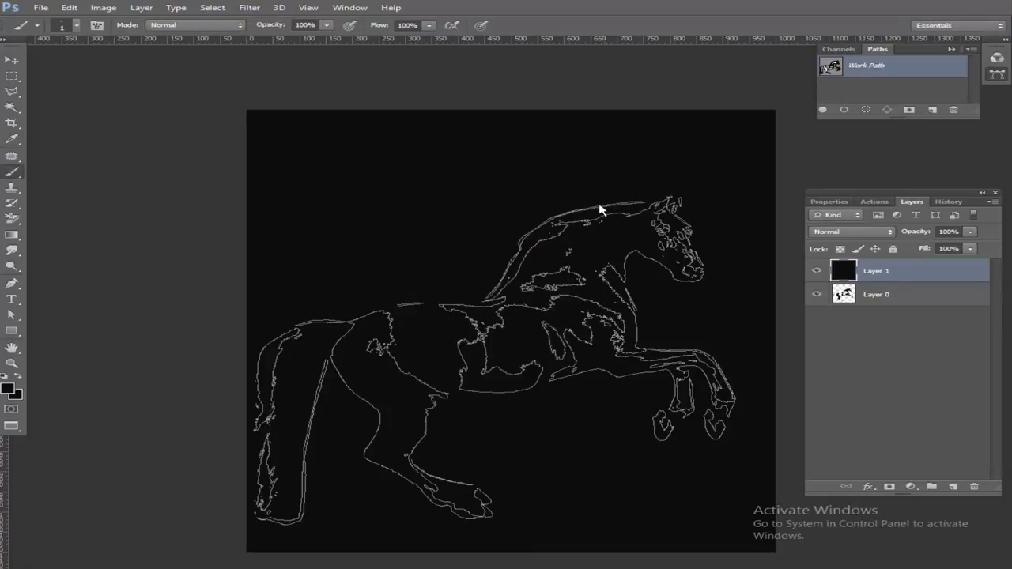
click(903, 88)
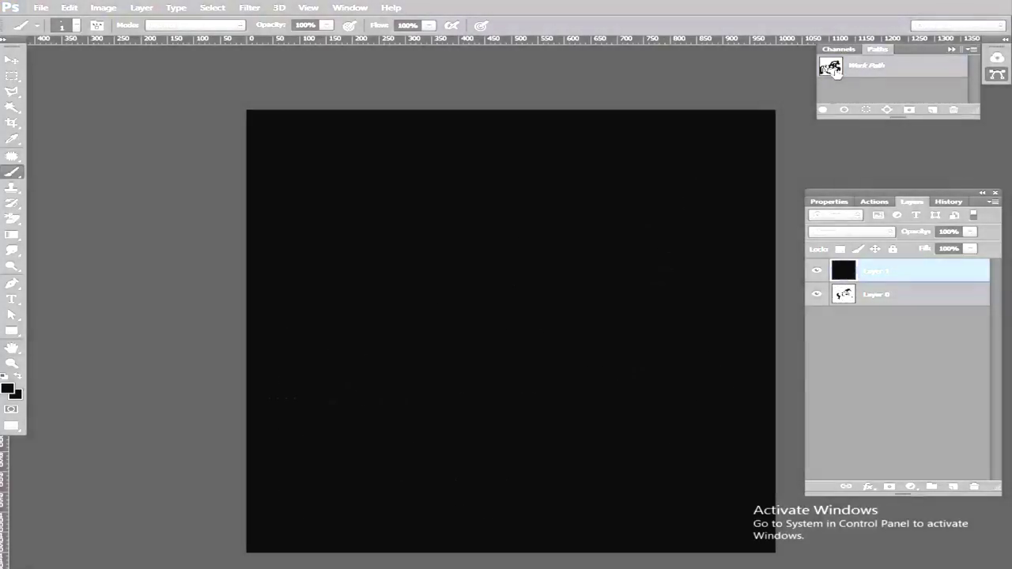
click(830, 68)
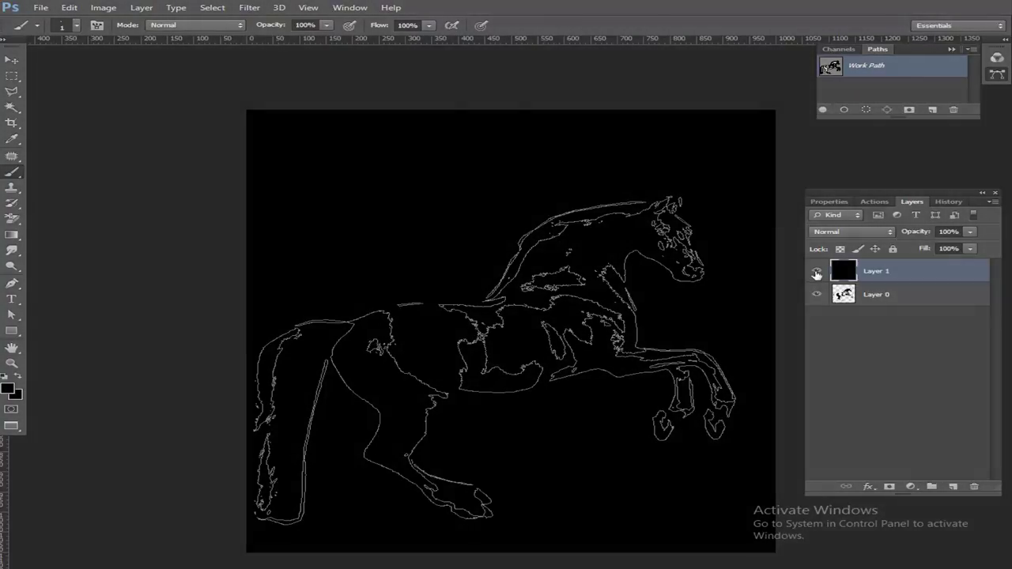
Hide the black and horse layers and set the foreground colour to white
click(817, 272)
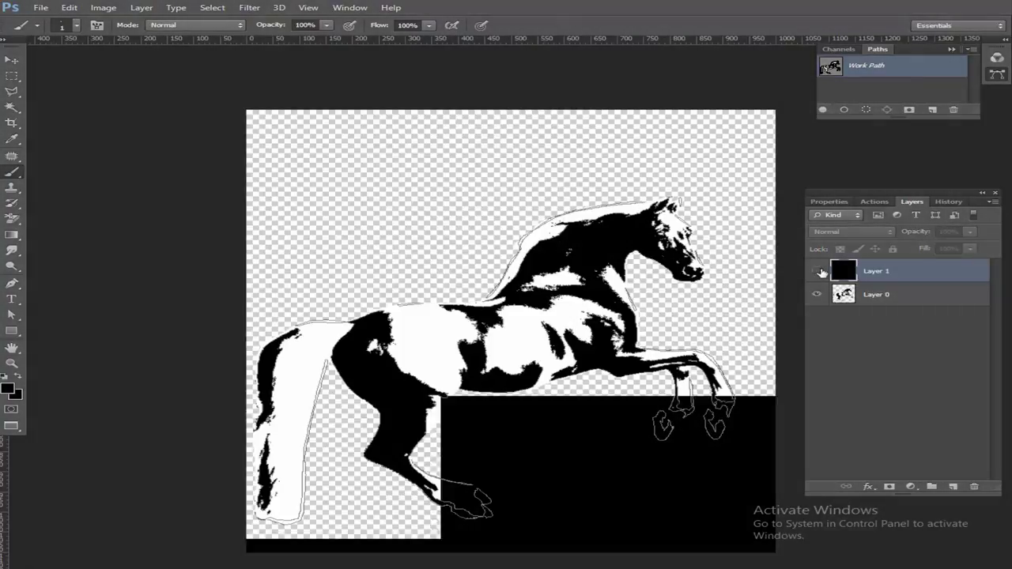
click(817, 294)
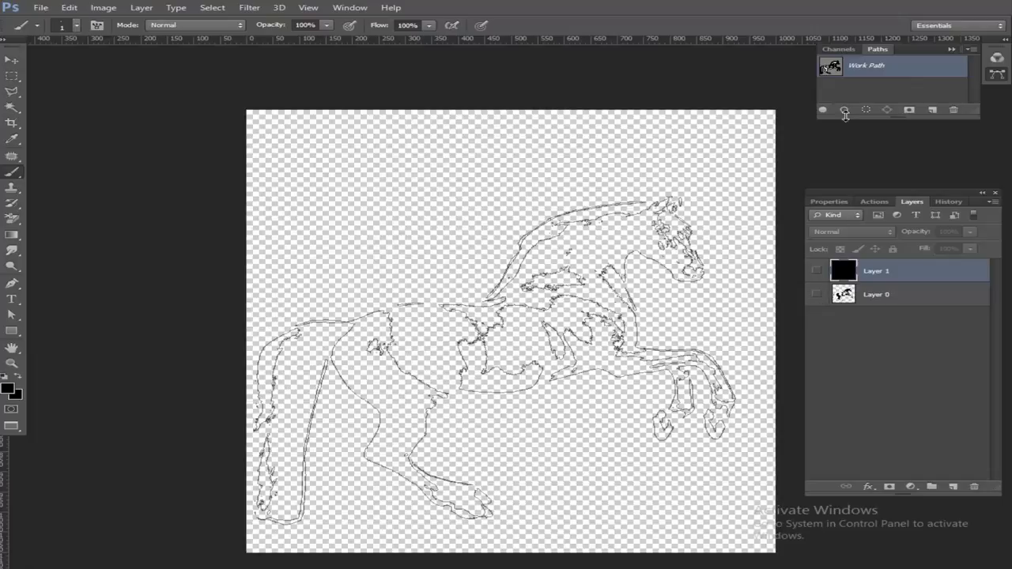
click(857, 98)
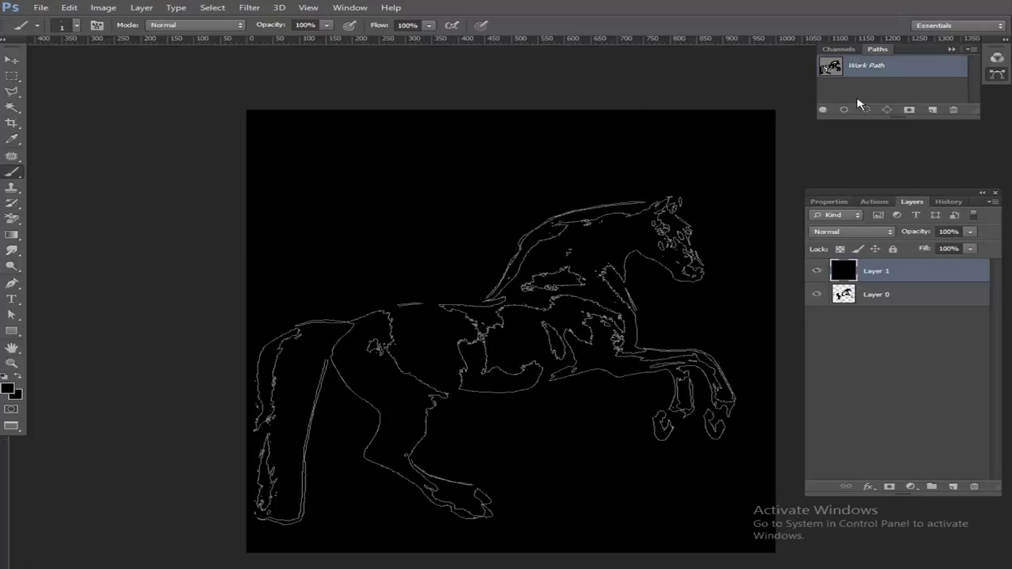
click(817, 294)
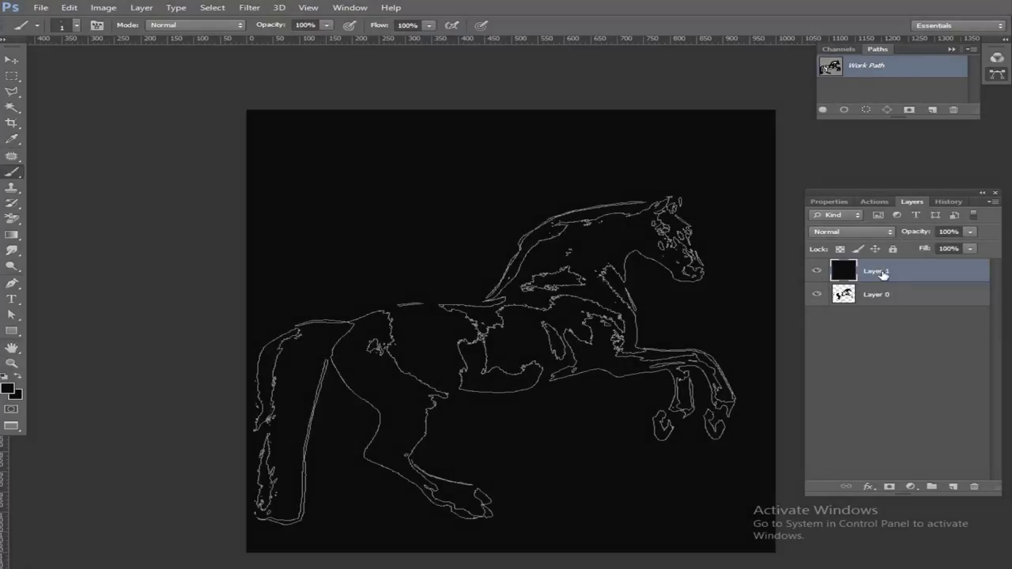
click(17, 387)
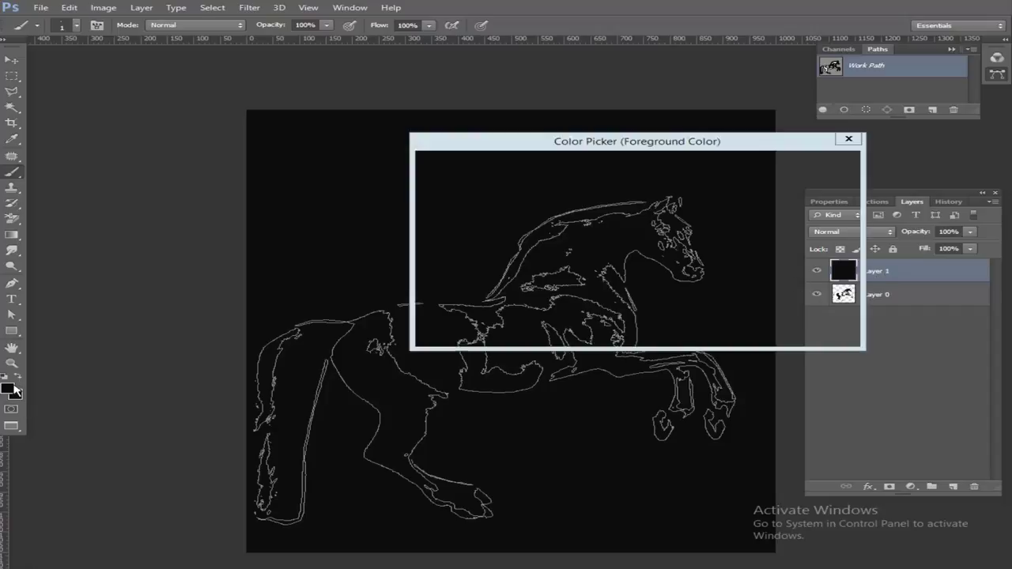
drag(445, 254, 379, 146)
click(763, 166)
key(b)
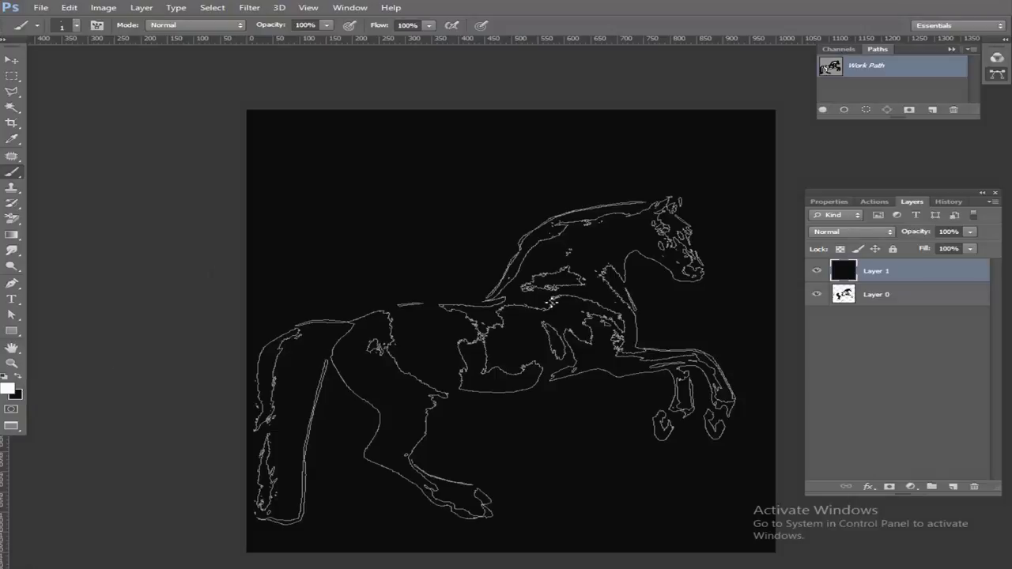
Stroke the horse work path again with the white dotted brush, then hide the path
mouse_move(860, 78)
mouse_down()
mouse_move(889, 105)
mouse_move(856, 75)
mouse_up()
right_click(836, 72)
click(829, 133)
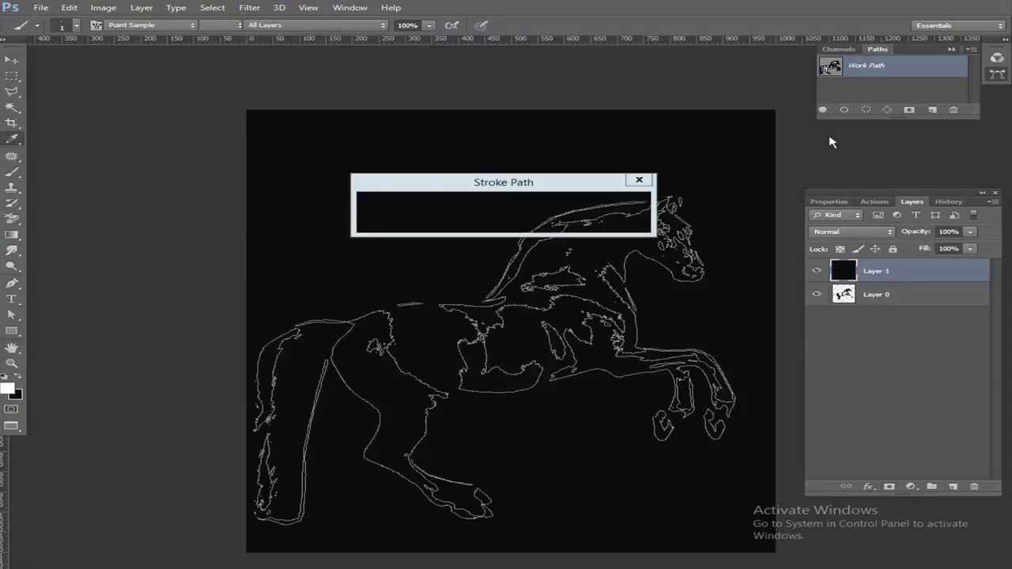
click(492, 207)
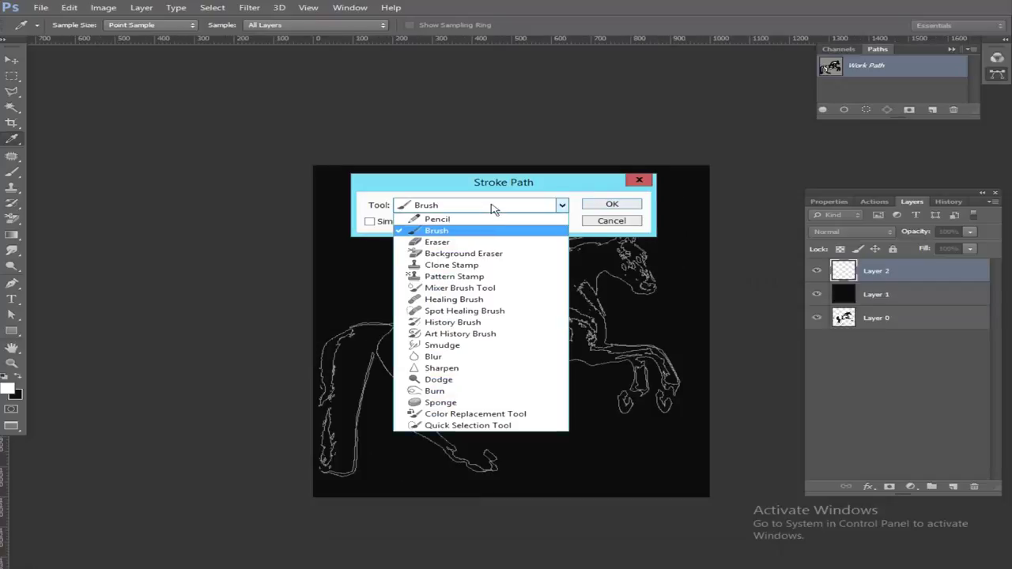
click(438, 233)
click(617, 206)
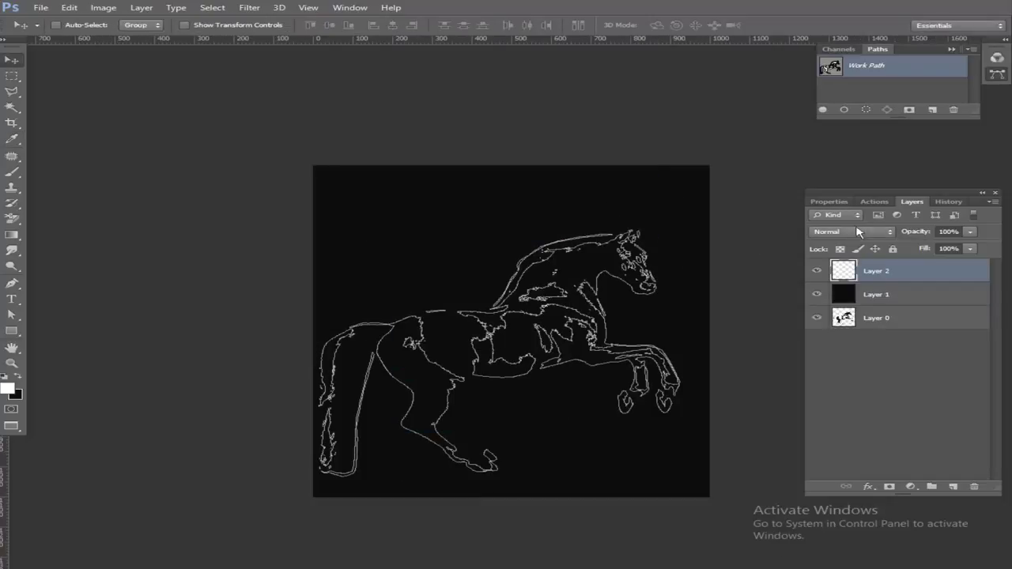
click(872, 94)
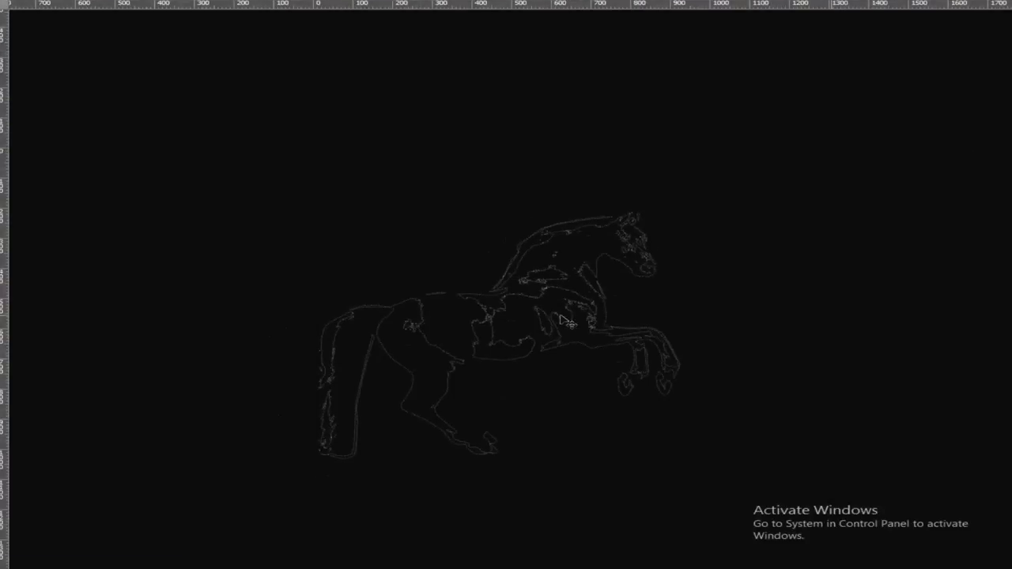
Drag the white horse outline into the starry landscape document and position it over the sky
key(f)
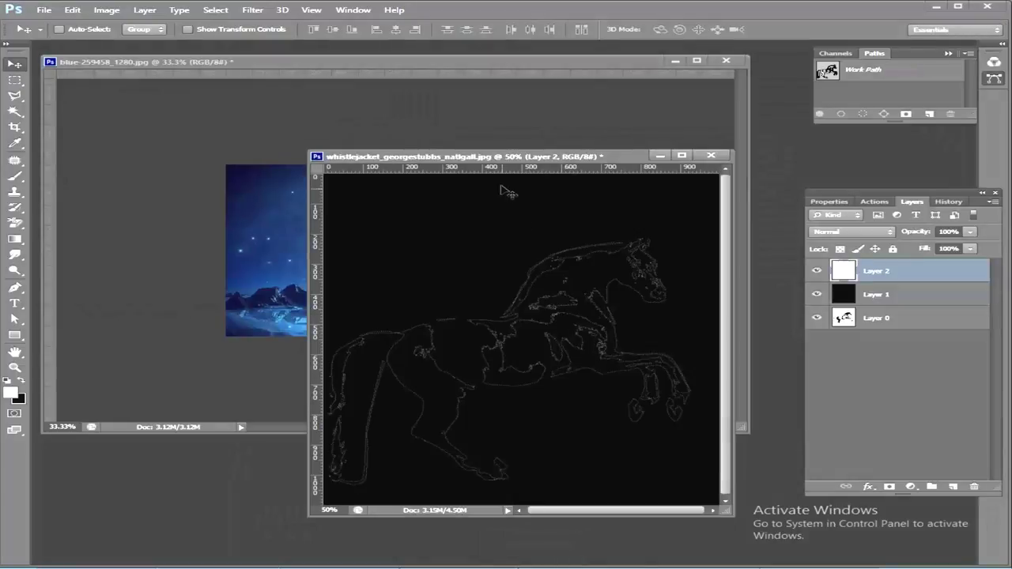
drag(492, 162, 622, 234)
mouse_move(659, 409)
mouse_down()
mouse_move(341, 250)
mouse_move(325, 217)
mouse_up()
key(f)
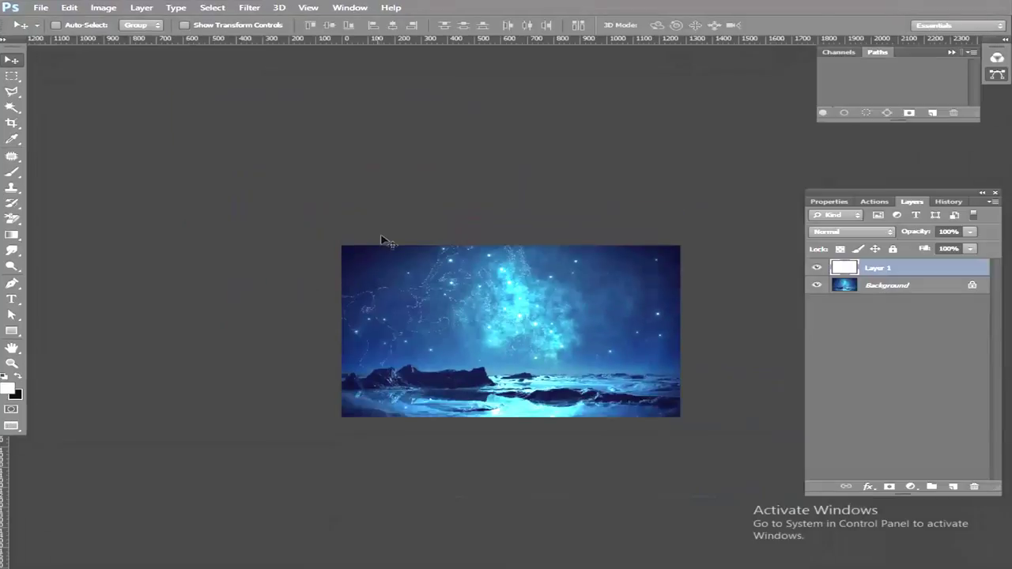
drag(443, 282, 545, 317)
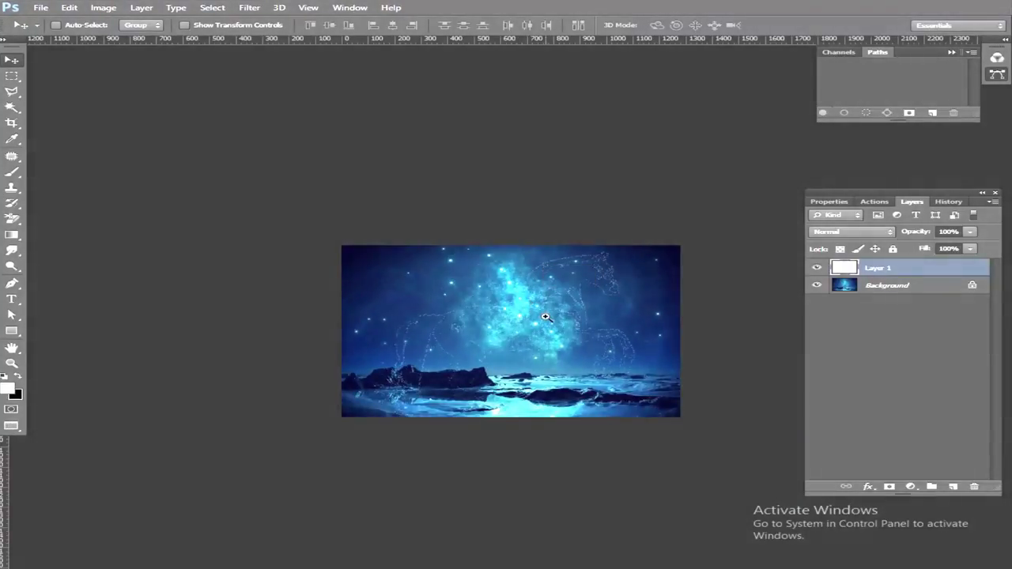
key(ctrl+plus)
ctrl+click(546, 317)
drag(554, 303, 532, 298)
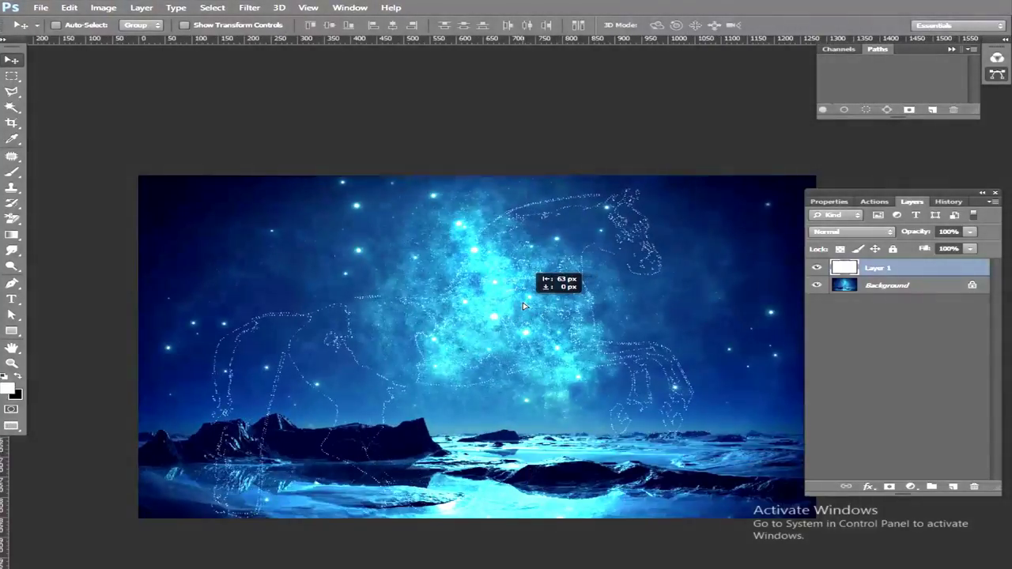
Scale the horse outline to about 80% and move it up and left
key(ctrl+t)
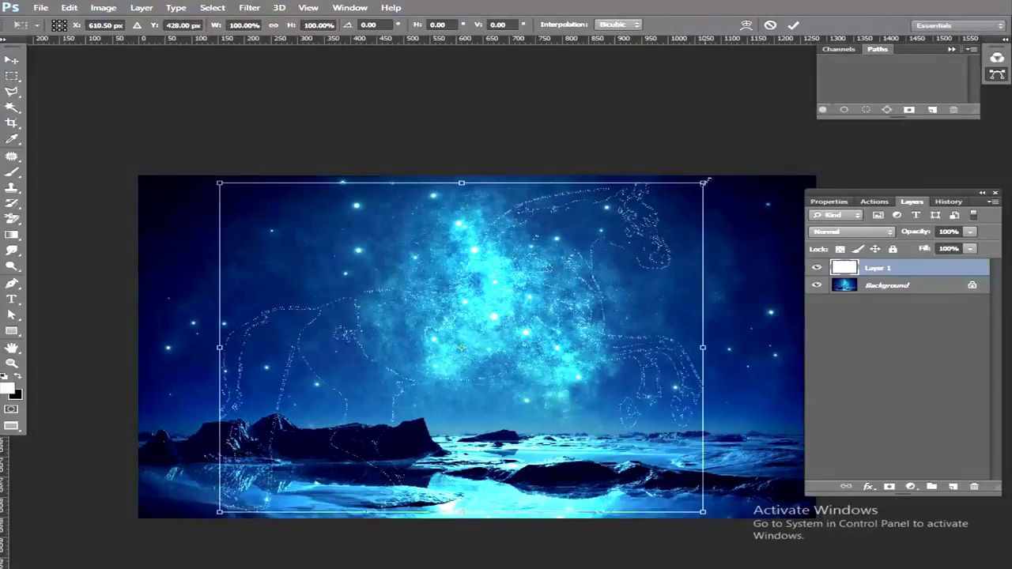
drag(704, 182, 637, 235)
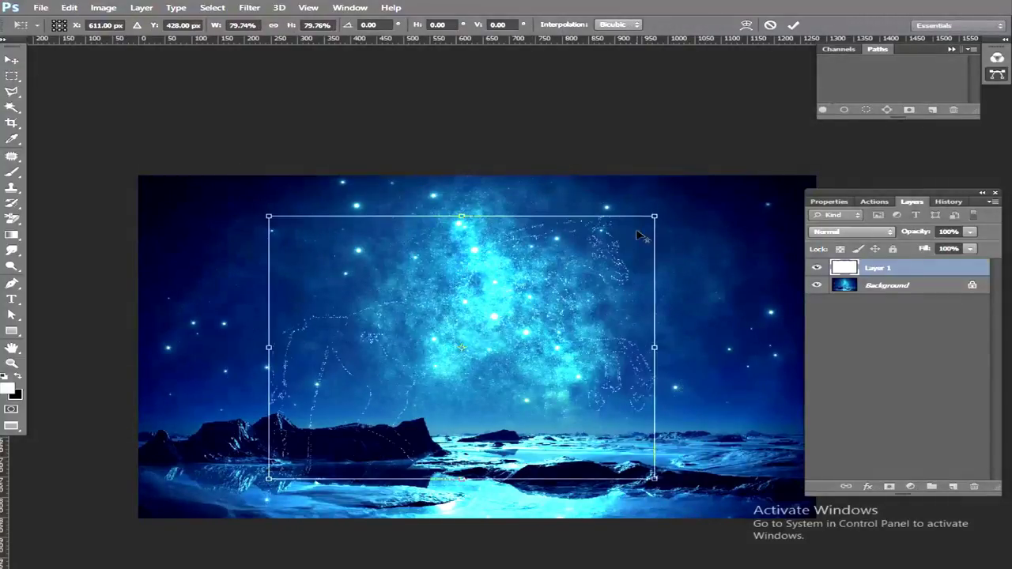
key(Return)
drag(508, 287, 490, 266)
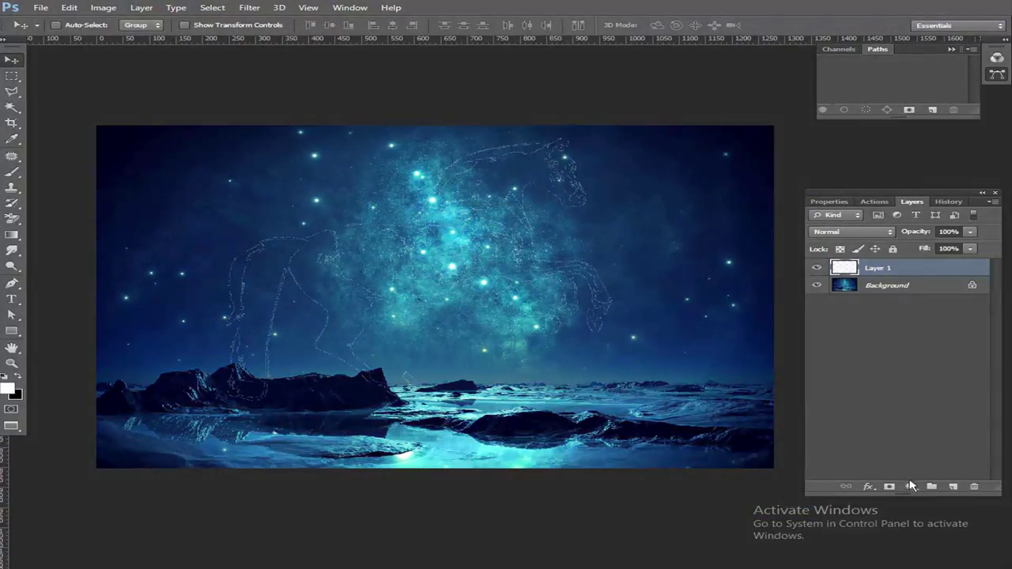
Add Bevel & Emboss and a bright blue (1242f3) drop shadow to the outline
click(868, 487)
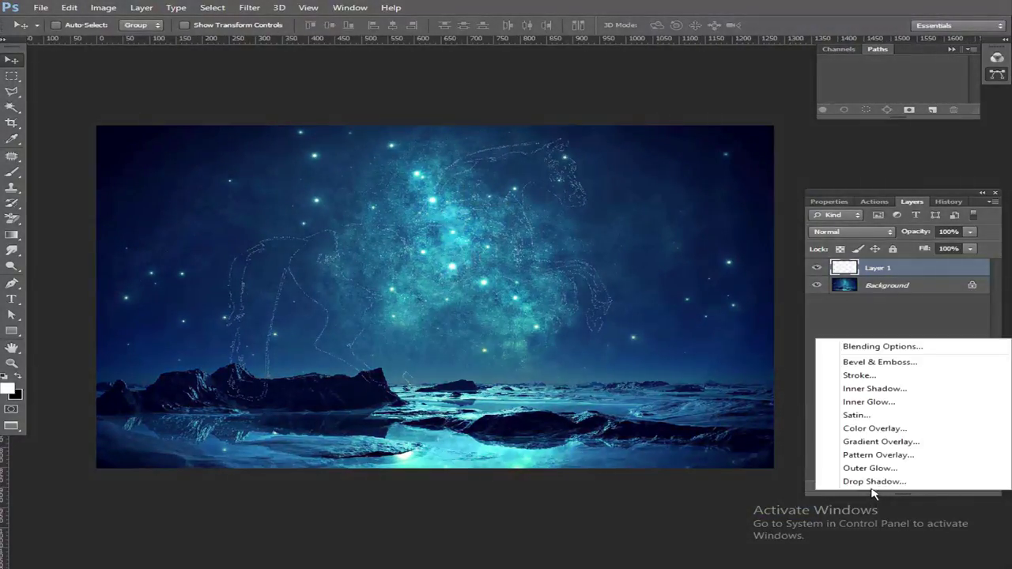
click(882, 362)
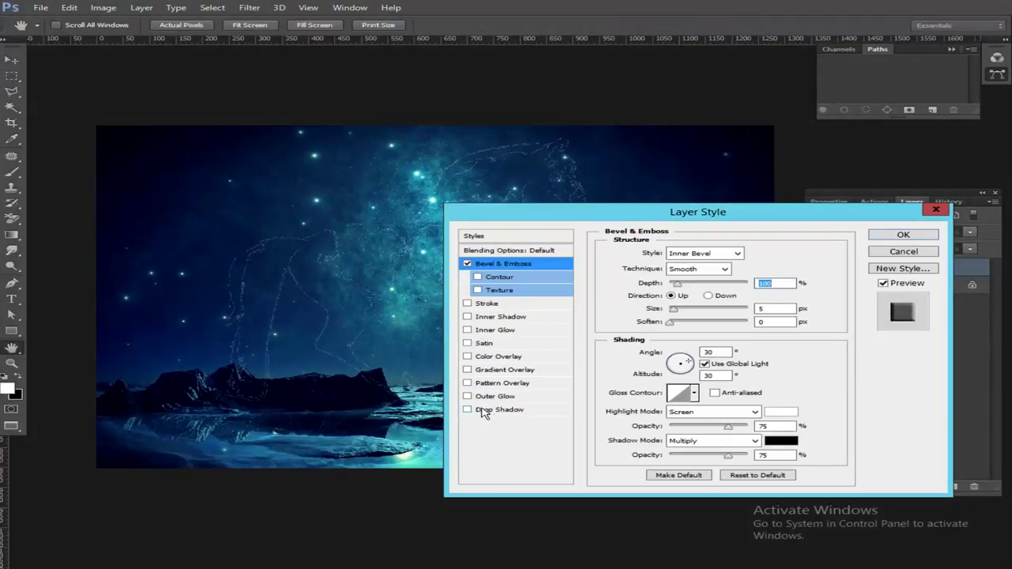
click(467, 409)
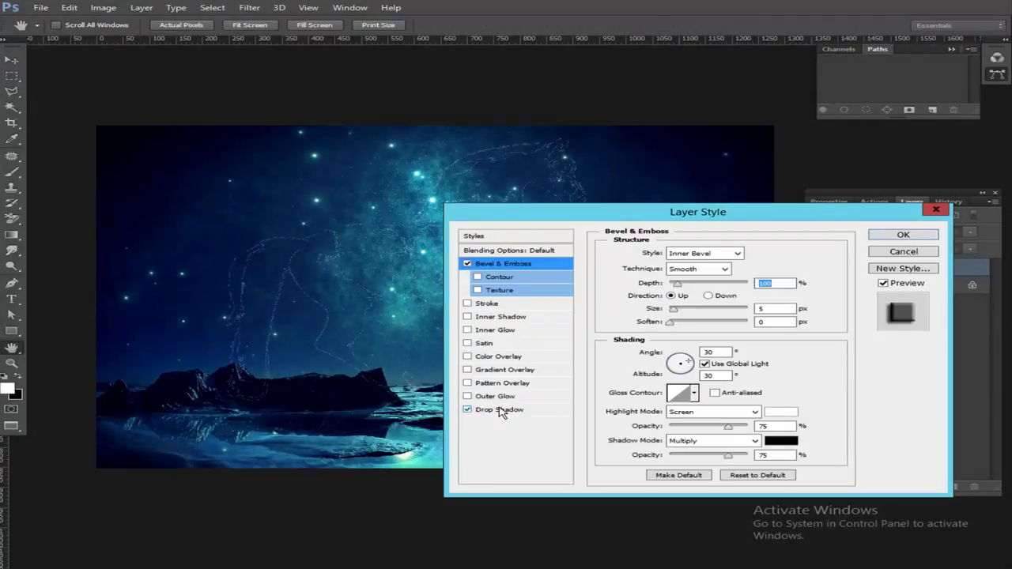
click(498, 410)
drag(504, 215, 633, 212)
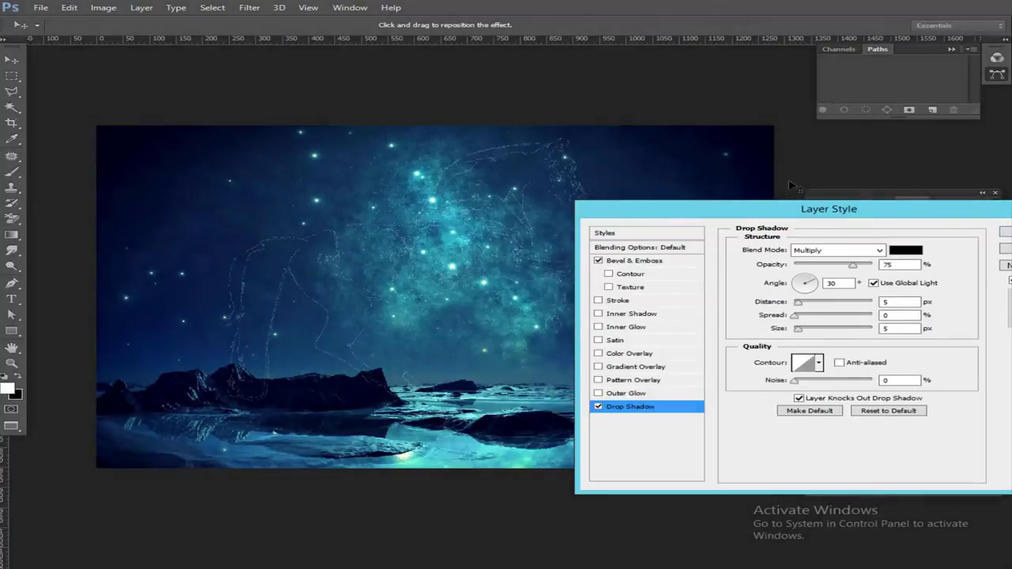
click(905, 251)
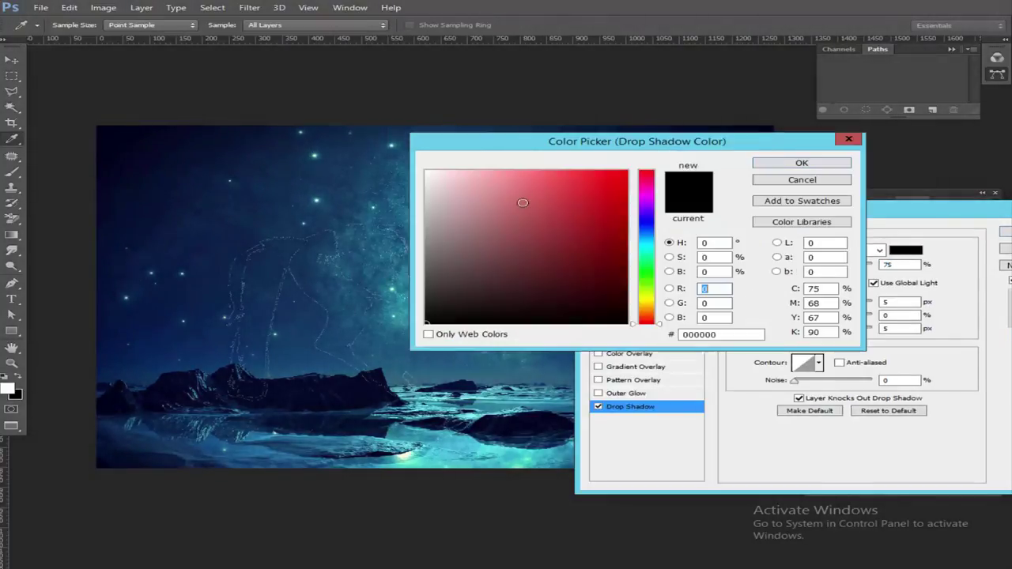
click(646, 228)
drag(603, 170, 613, 177)
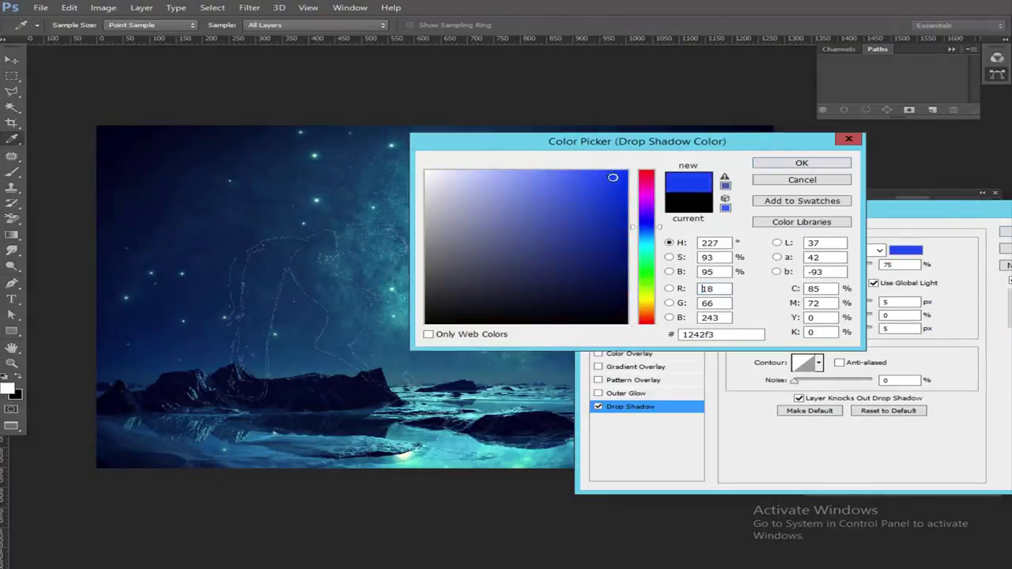
click(800, 163)
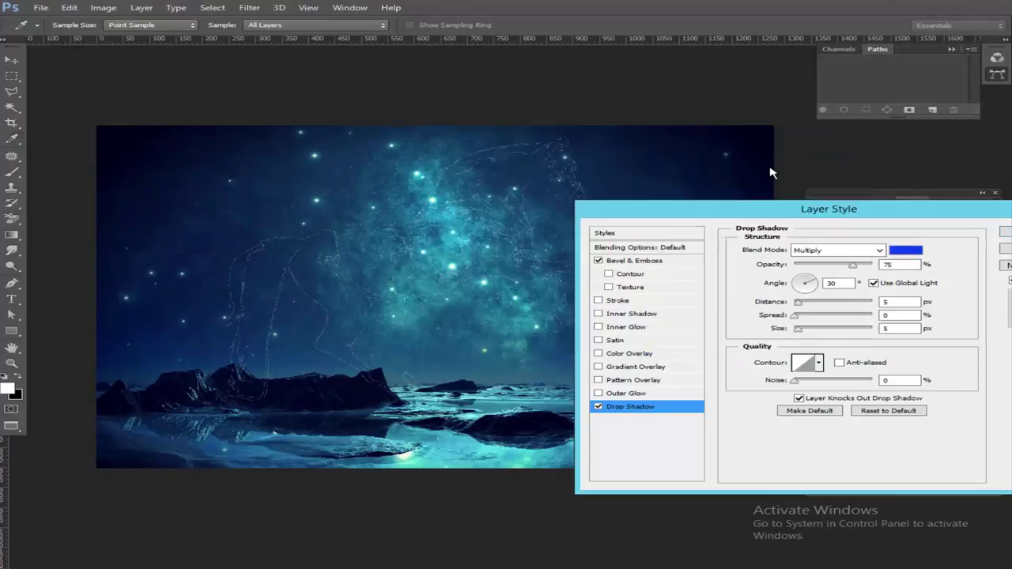
Set the drop shadow to distance 0, spread 4 and size about 13 px
click(800, 320)
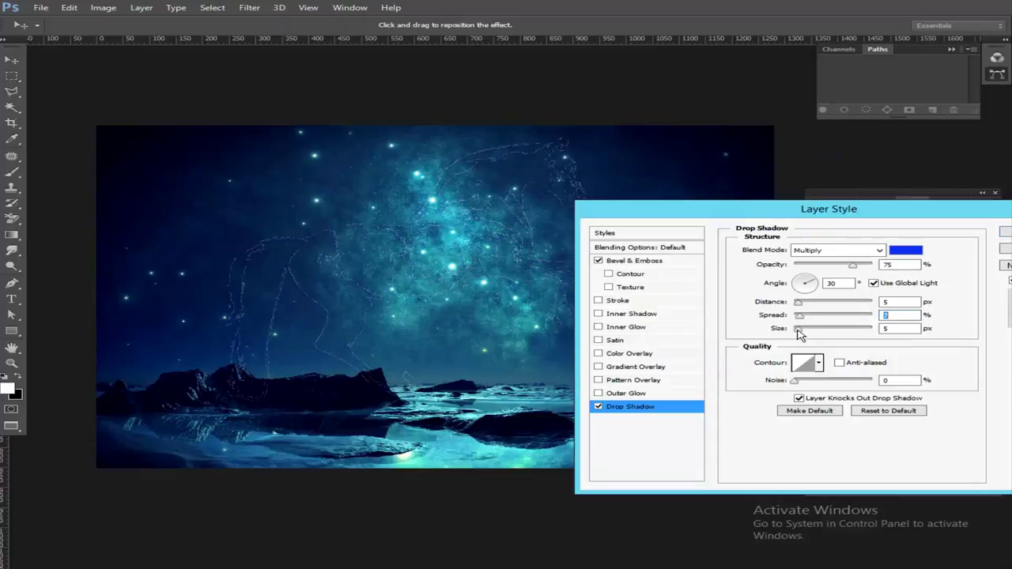
click(801, 329)
drag(803, 329, 799, 329)
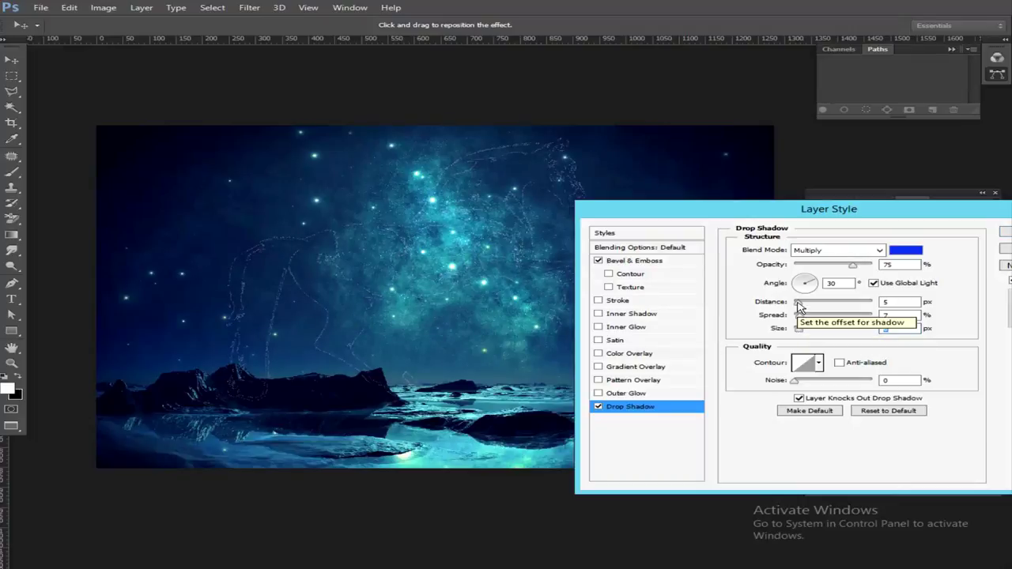
click(804, 303)
drag(808, 305, 870, 305)
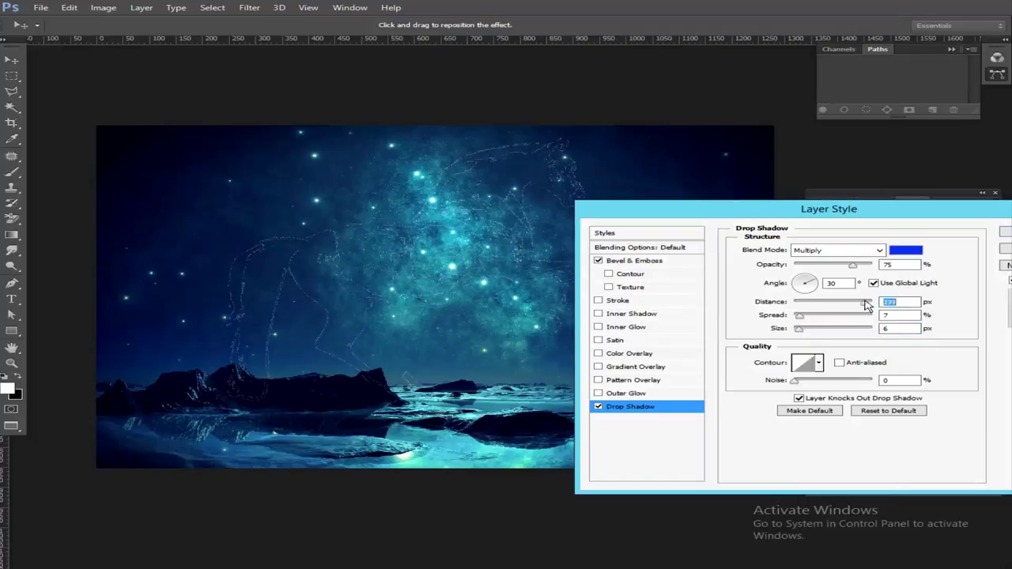
drag(804, 317, 797, 319)
drag(802, 333, 805, 334)
drag(803, 333, 804, 334)
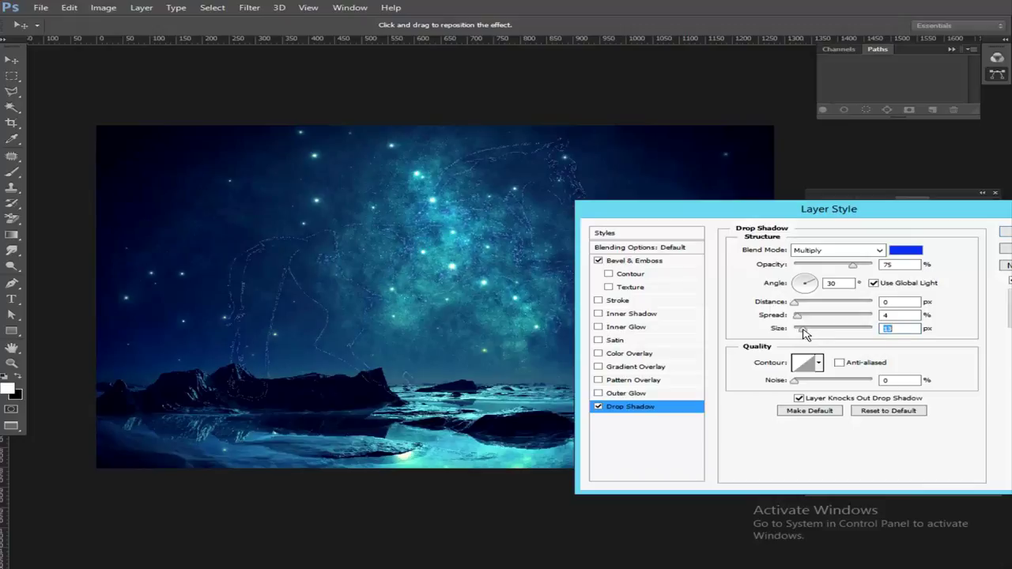
Enable Outer Glow and set the Drop Shadow to Screen blend mode at about 3 px size
click(625, 393)
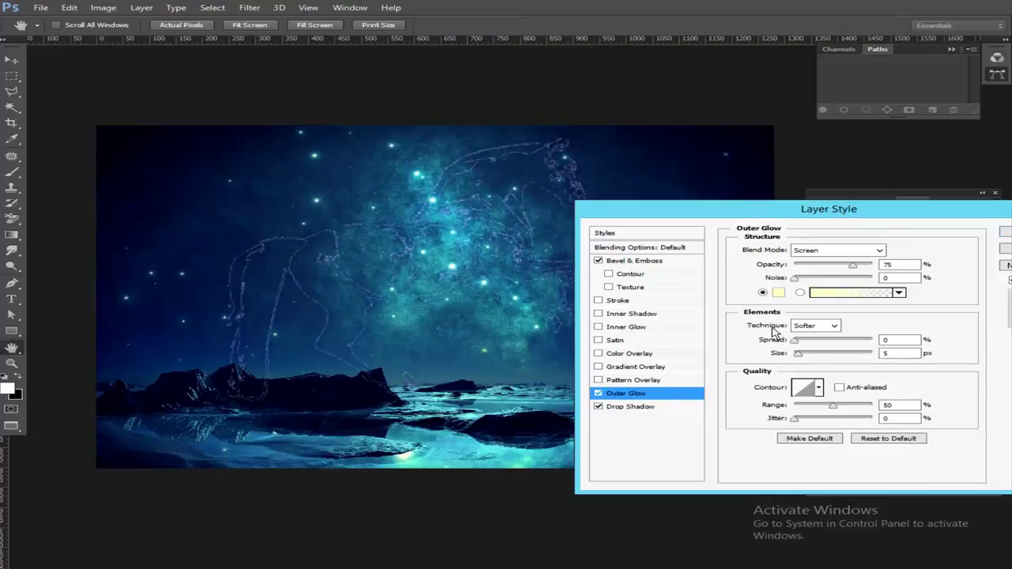
click(629, 407)
click(822, 251)
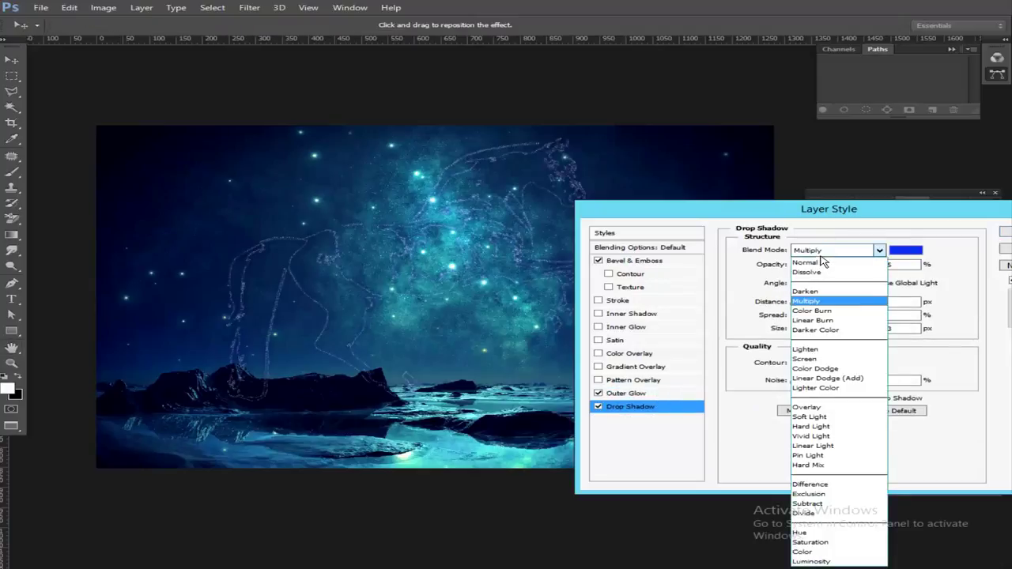
click(805, 359)
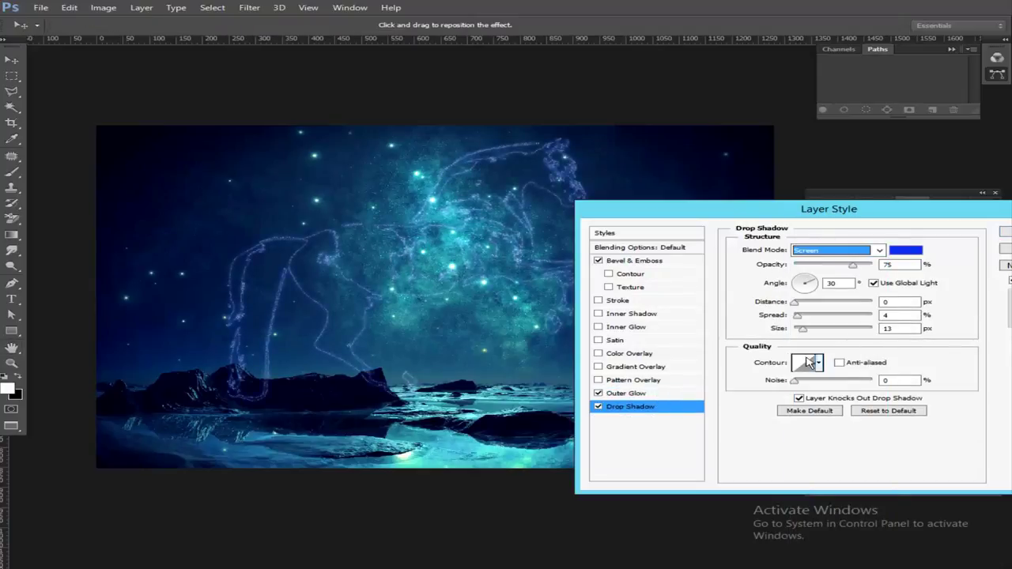
drag(805, 332, 801, 333)
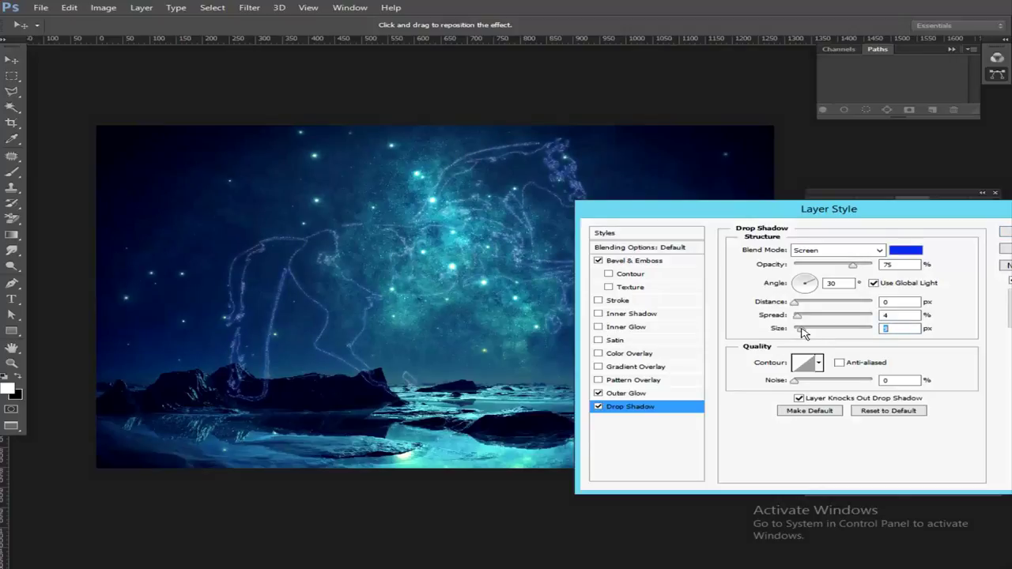
Enlarge the Outer Glow size and apply all three layer effects
click(656, 393)
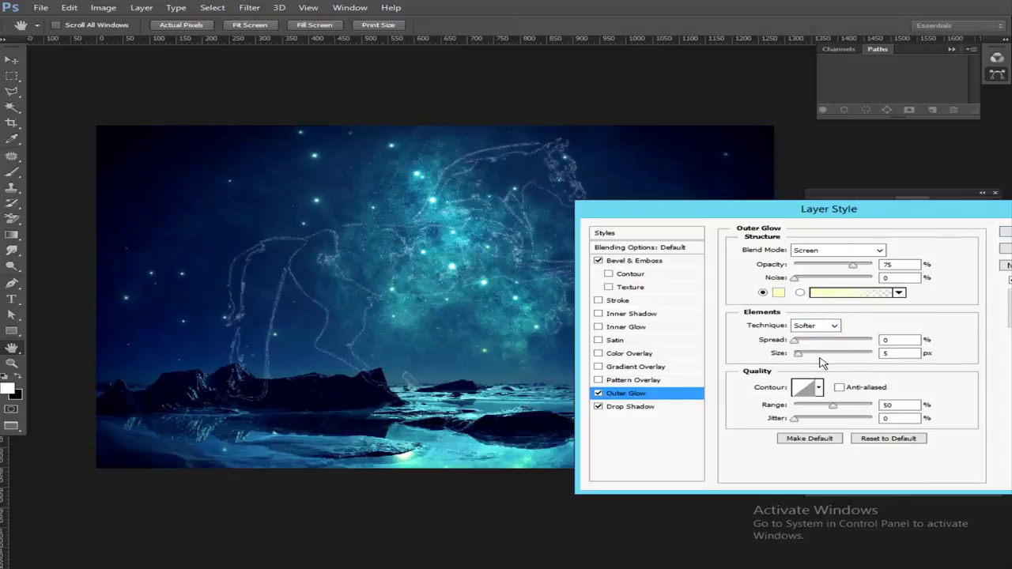
drag(799, 353, 864, 354)
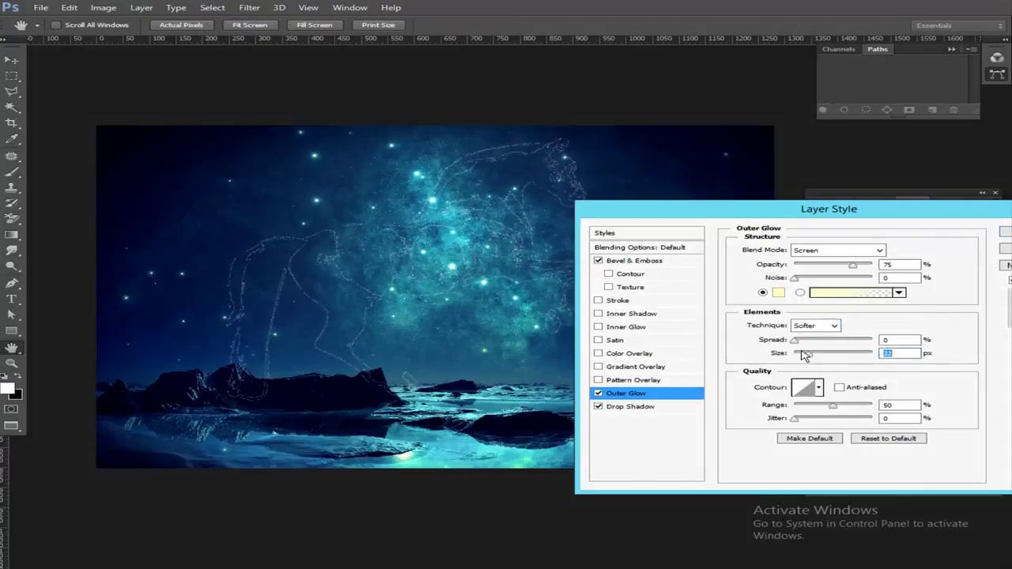
click(797, 341)
mouse_move(807, 353)
mouse_down()
mouse_move(822, 357)
mouse_move(795, 359)
mouse_up()
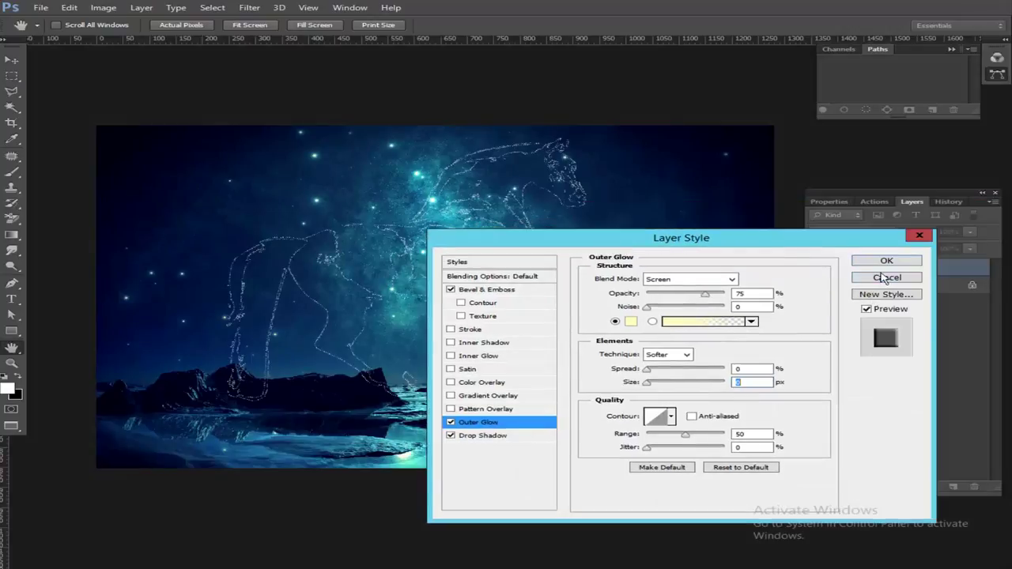
click(915, 198)
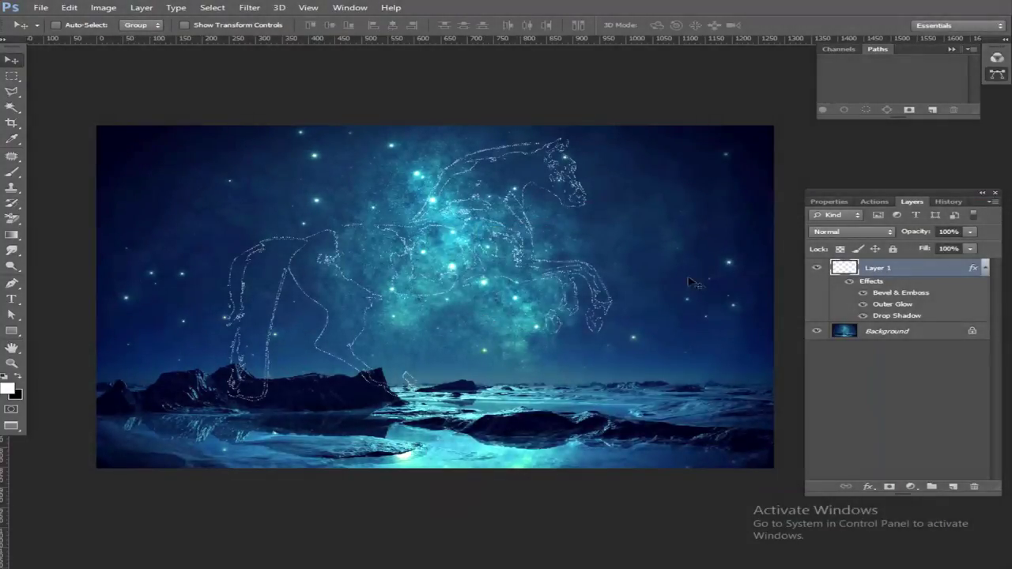
On a new layer, brush white star dots at the horse's front joints, undoing one stray dot
click(954, 488)
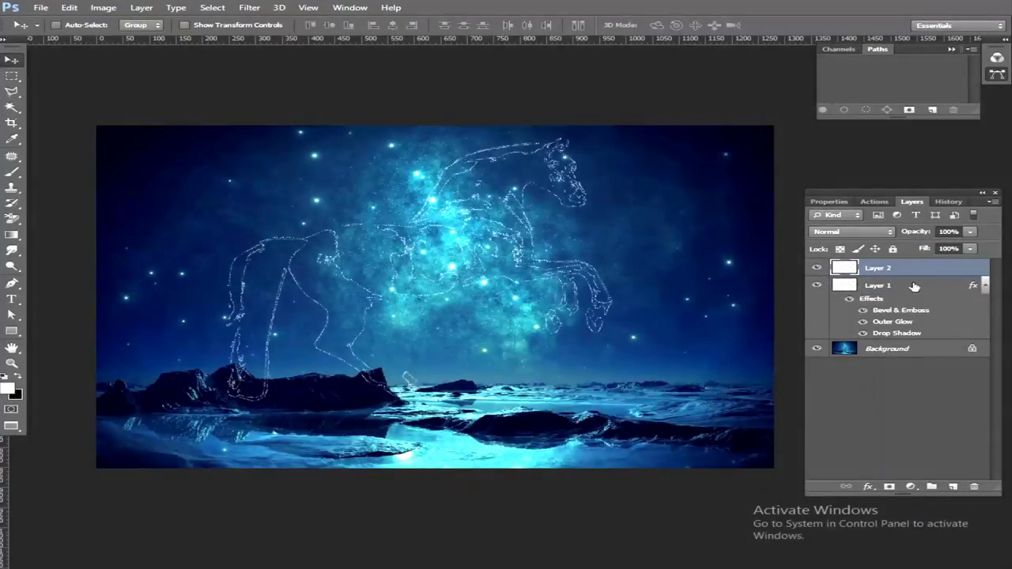
scroll(340, 328, up, 1)
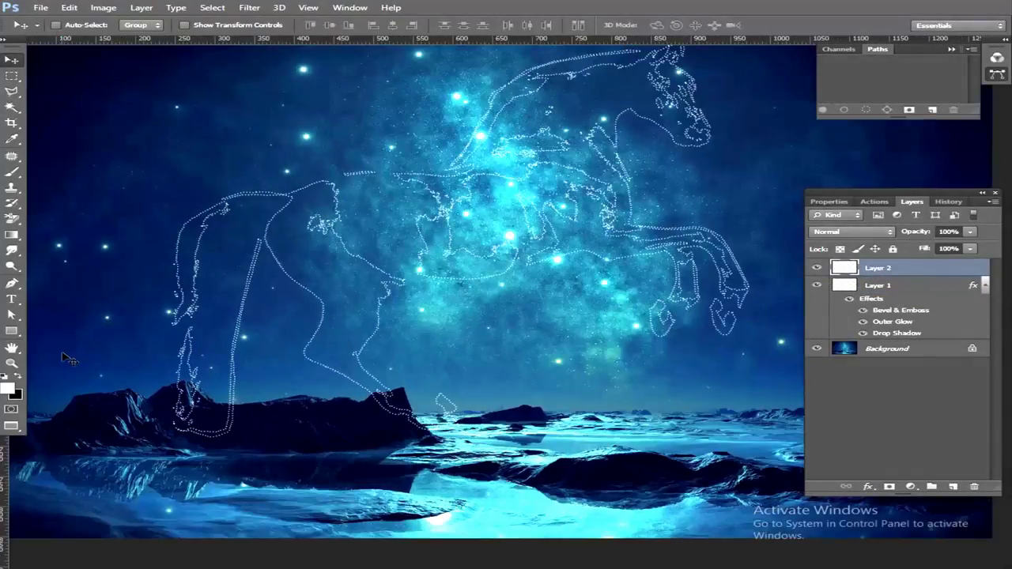
click(11, 171)
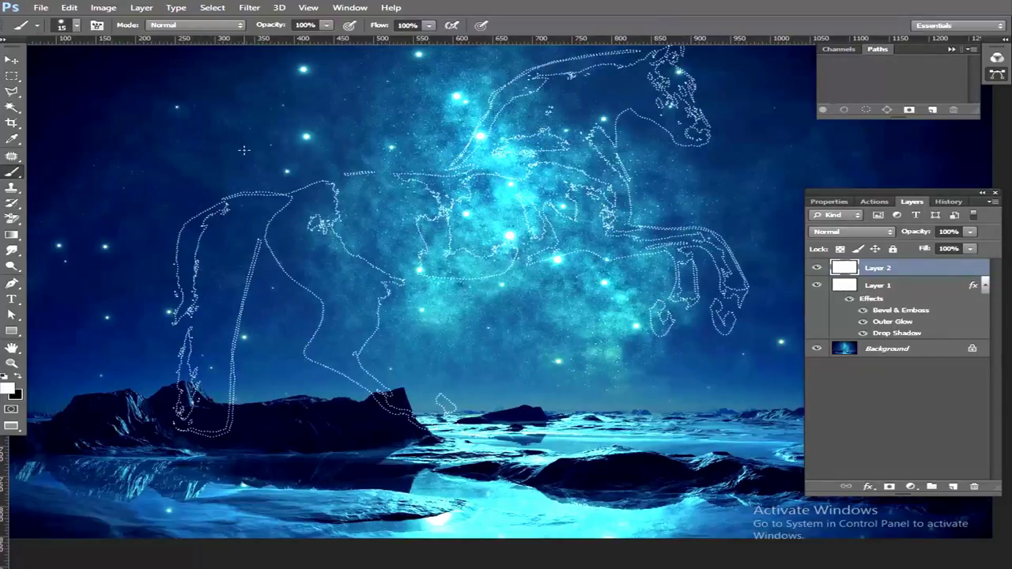
click(246, 158)
click(305, 136)
key(ctrl+z)
click(181, 228)
click(380, 307)
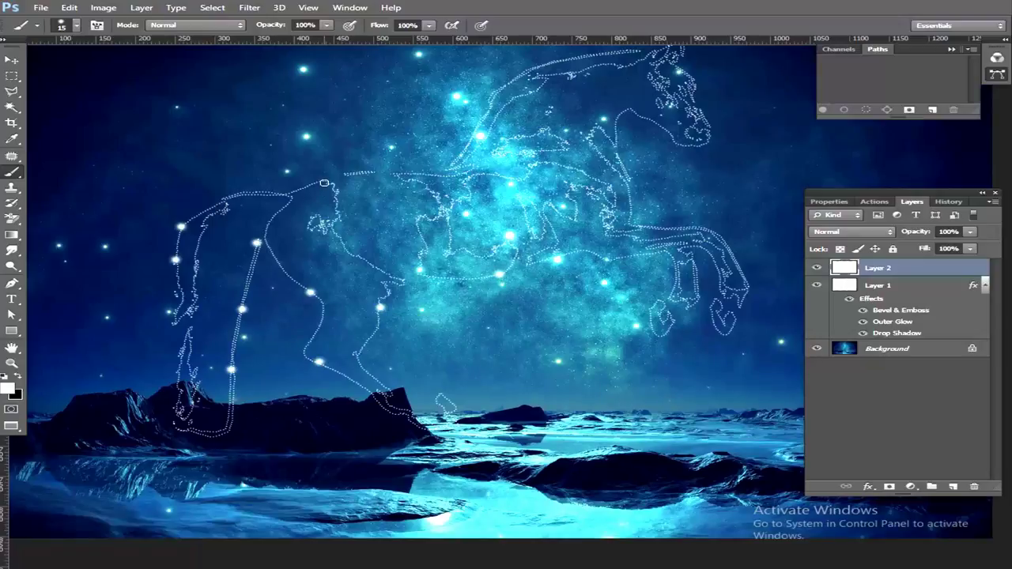
click(324, 183)
Add star dots on the back legs, hoof, raised leg, front leg, head and neck, then fit the view
drag(532, 114, 455, 267)
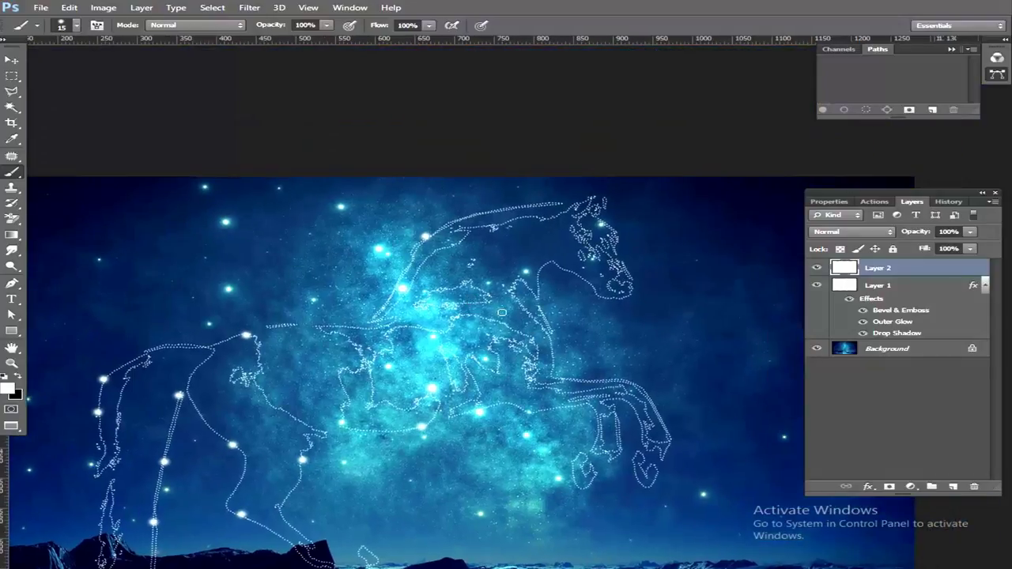
click(551, 330)
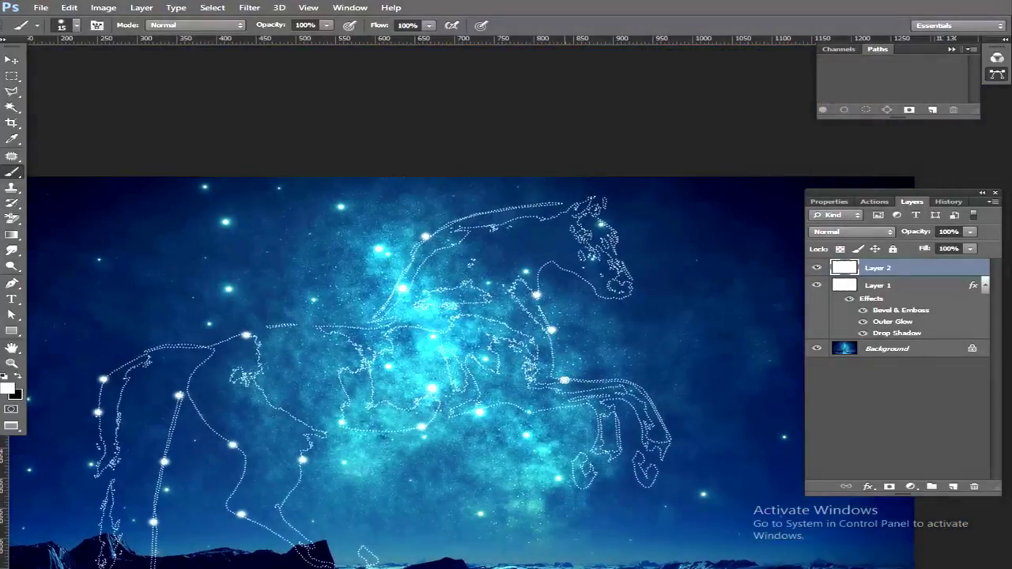
click(621, 382)
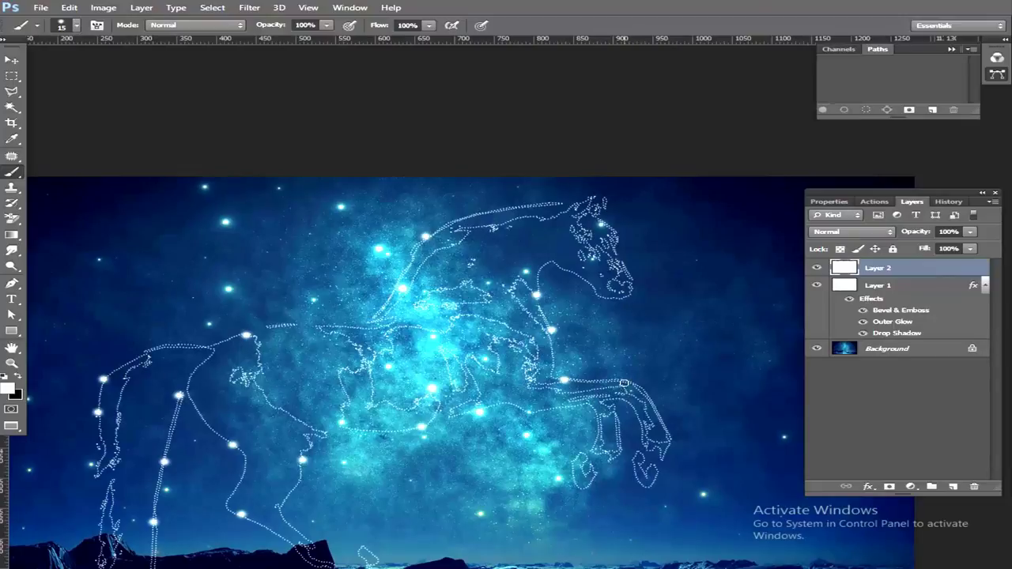
click(596, 434)
click(650, 396)
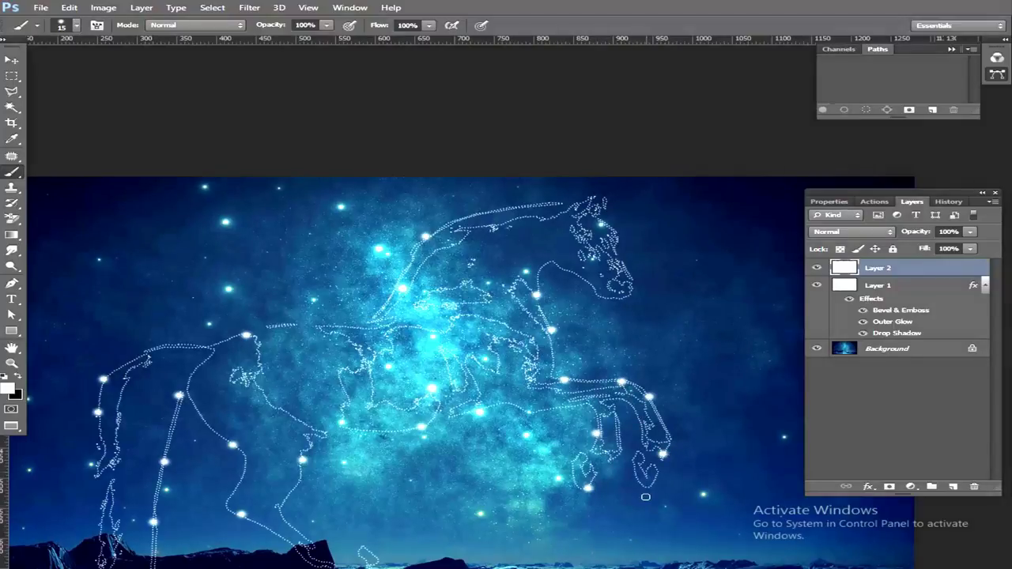
click(278, 402)
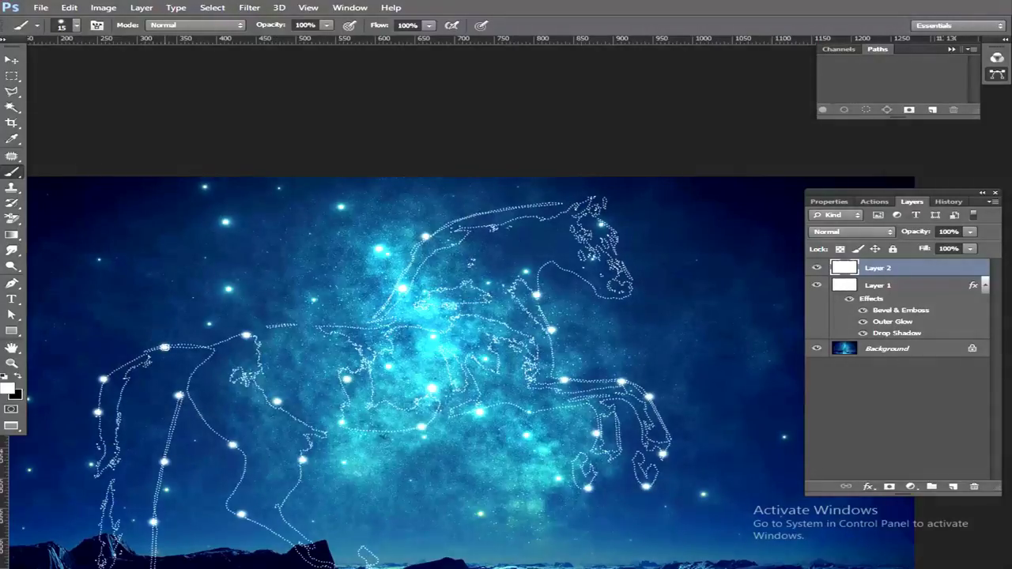
drag(349, 322, 450, 287)
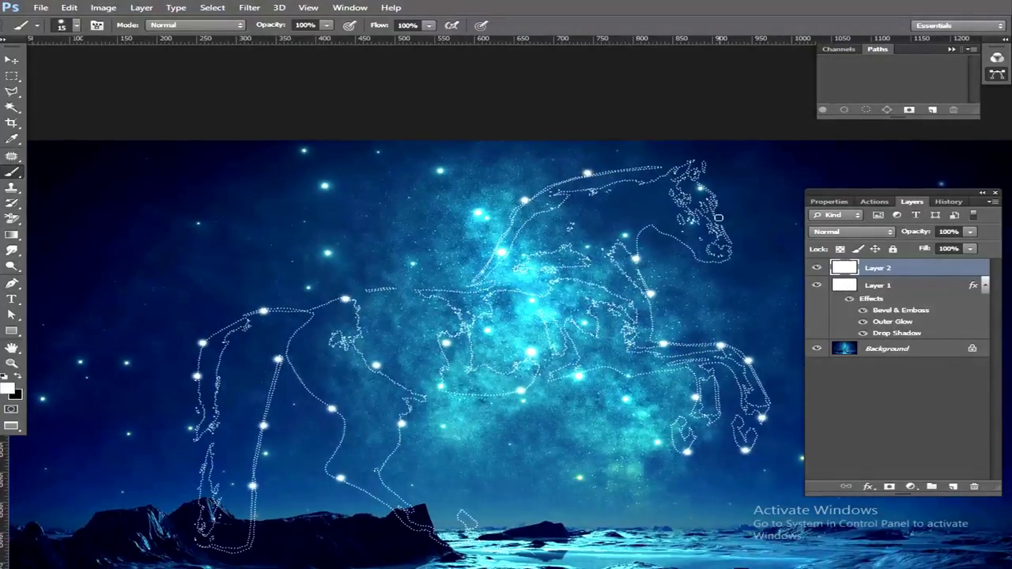
click(716, 219)
click(671, 240)
key(ctrl+minus)
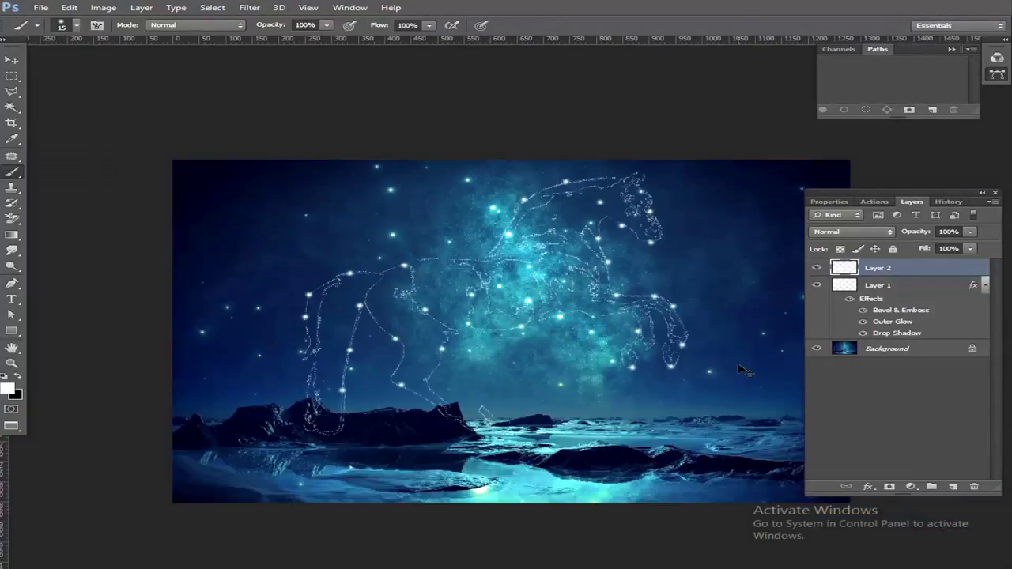
Give Layer 2's star dots a Screen Outer Glow with 250 px size and 0% spread
click(868, 486)
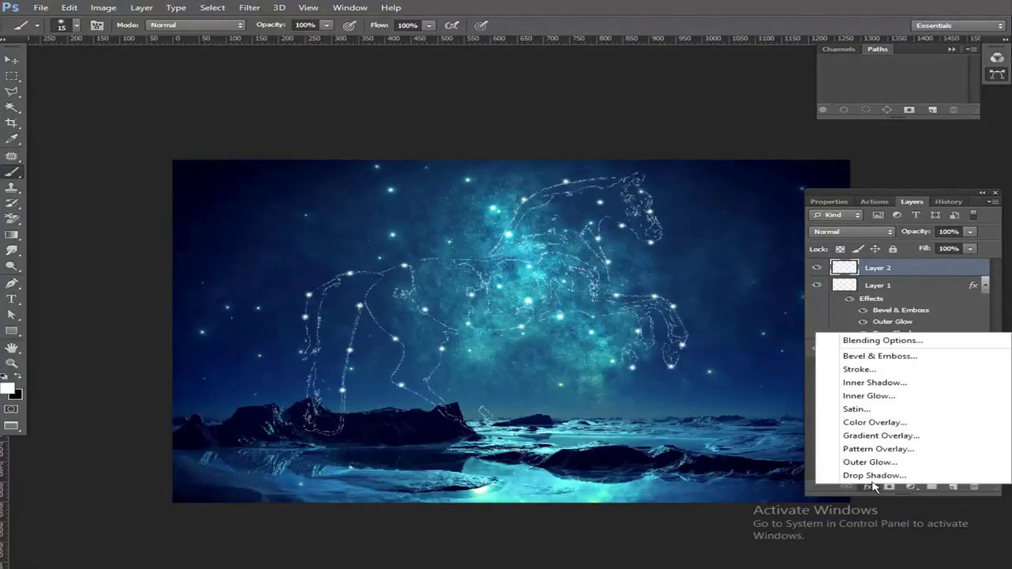
click(885, 348)
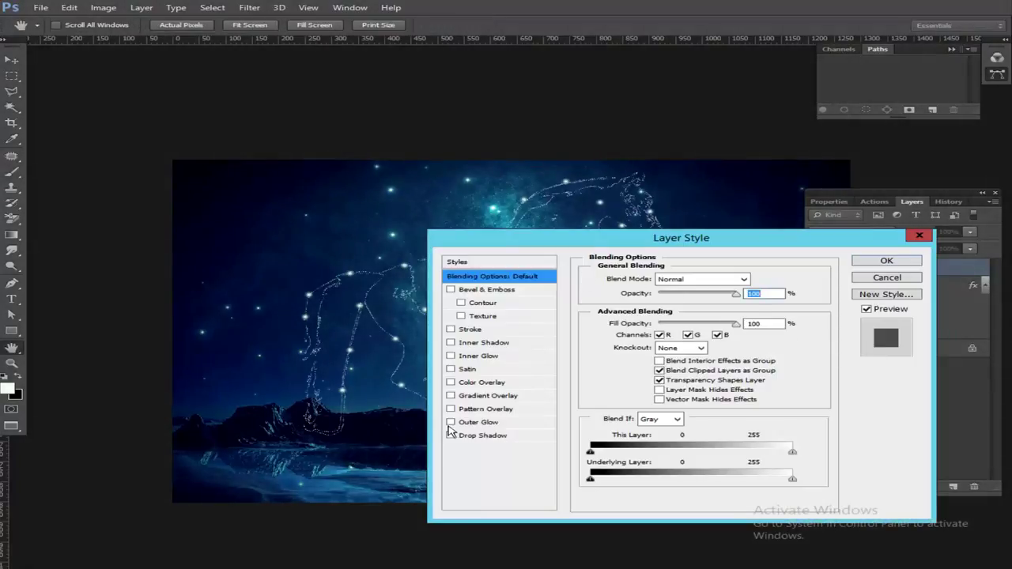
click(450, 422)
drag(522, 239, 723, 205)
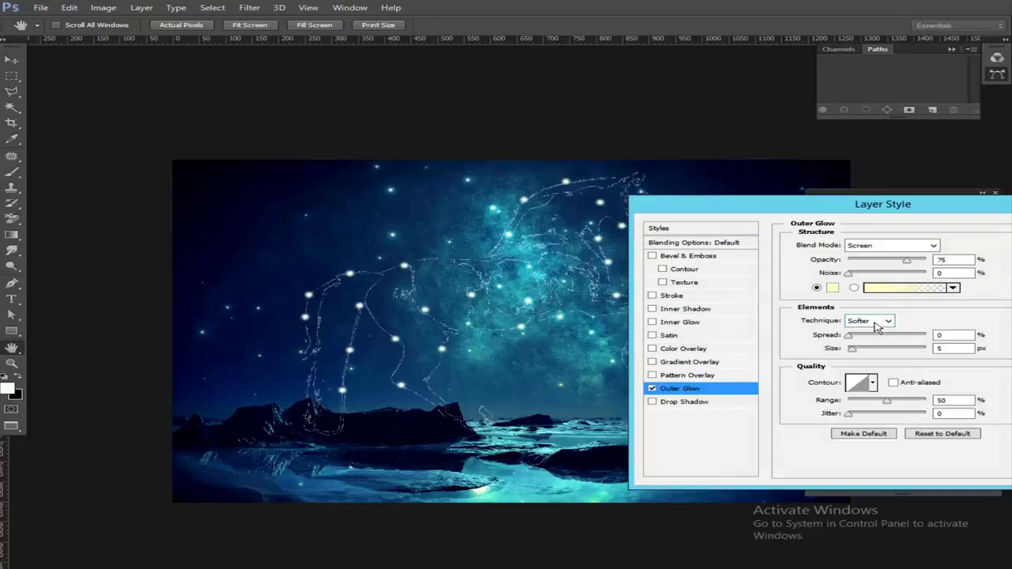
drag(852, 348, 925, 349)
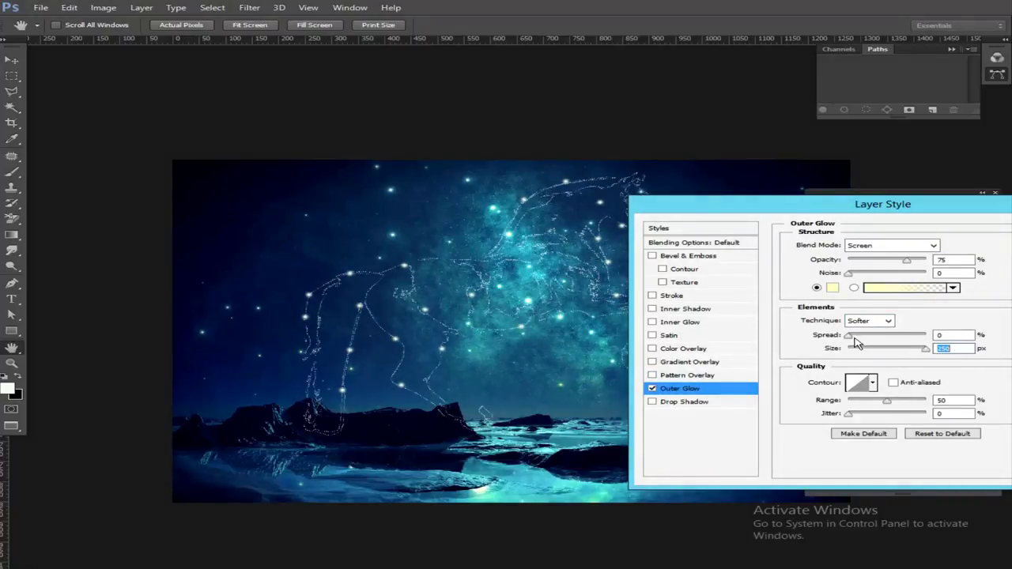
drag(854, 339, 836, 340)
click(946, 347)
key(Return)
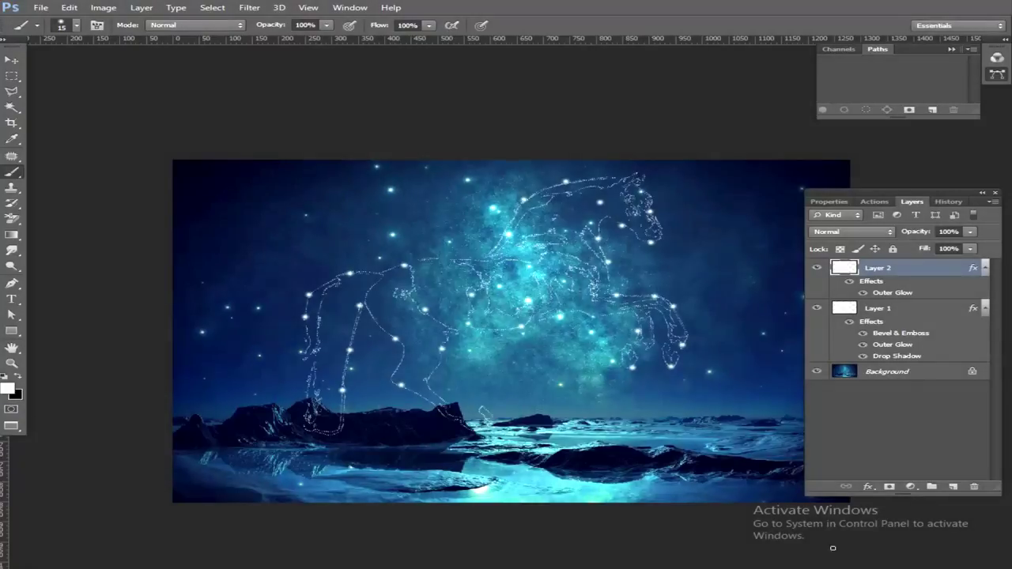
Add a new Layer 3 and set the foreground colour to a saturated bright blue
click(954, 488)
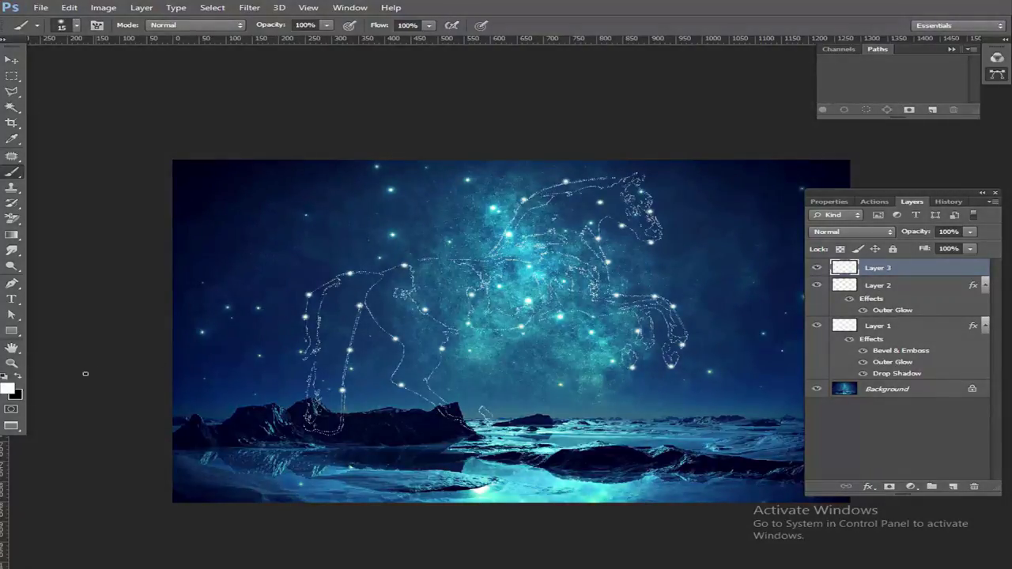
click(8, 388)
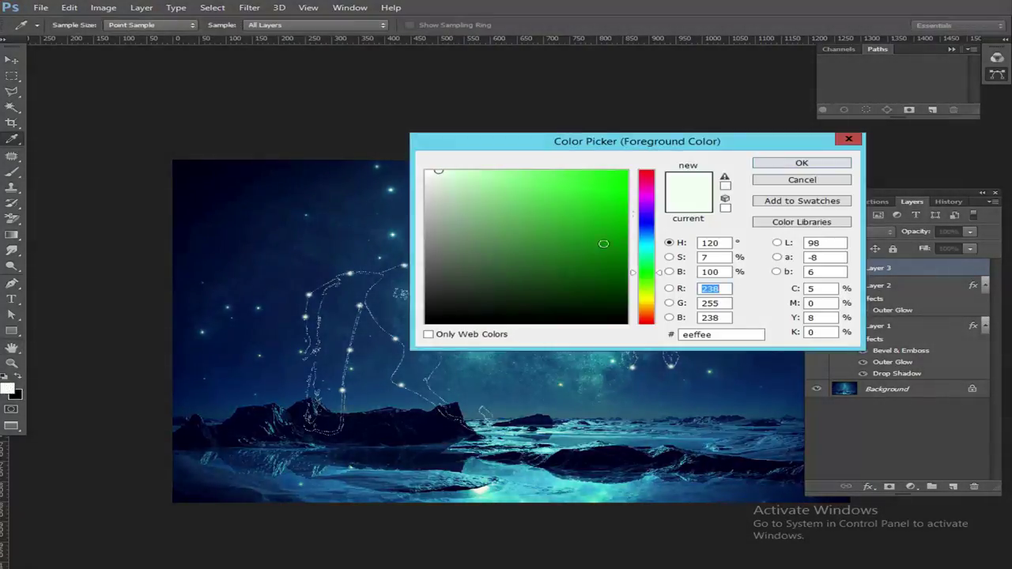
click(650, 235)
drag(619, 194, 623, 174)
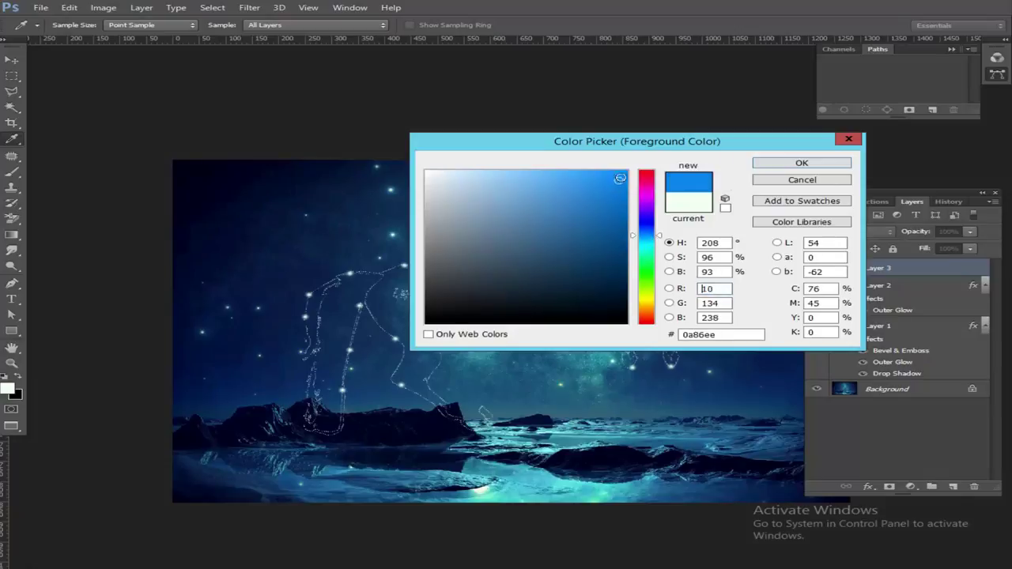
click(806, 165)
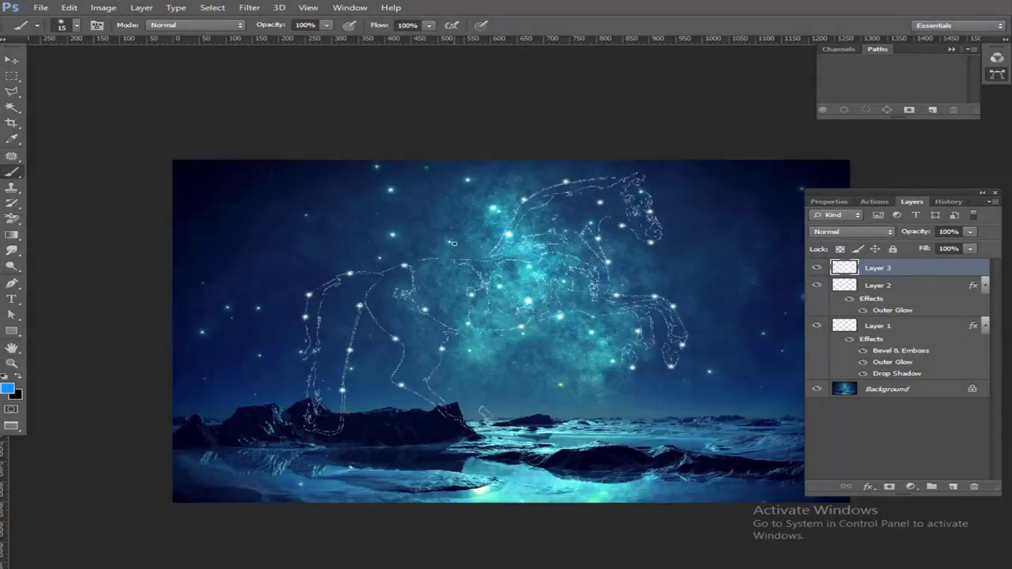
Paint soft blue across the whole canvas with a 600 px brush
key(bracketright)
key(bracketright)
key(bracketright)
key(bracketright)
key(bracketright)
key(bracketright)
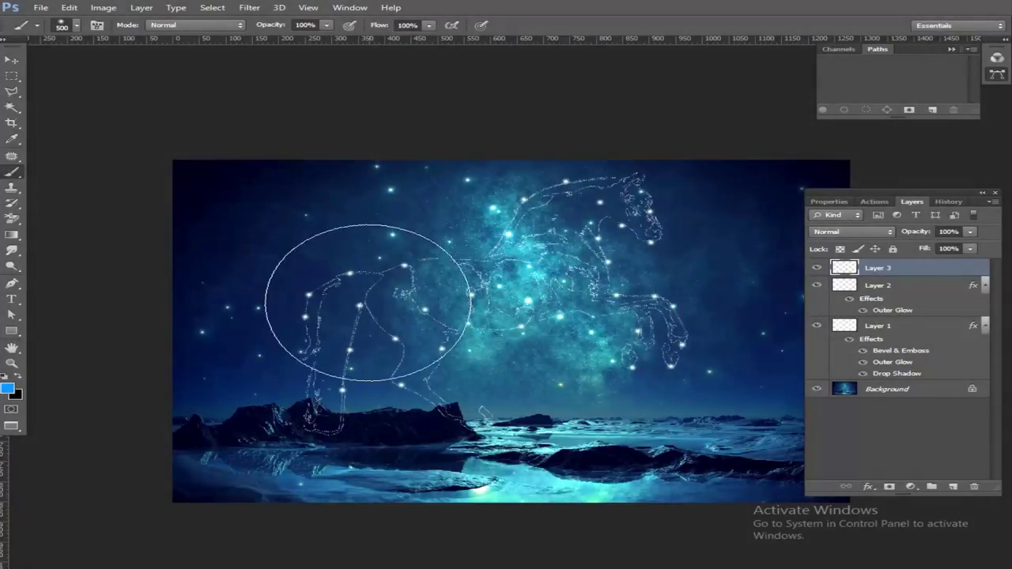
key(bracketright)
click(304, 344)
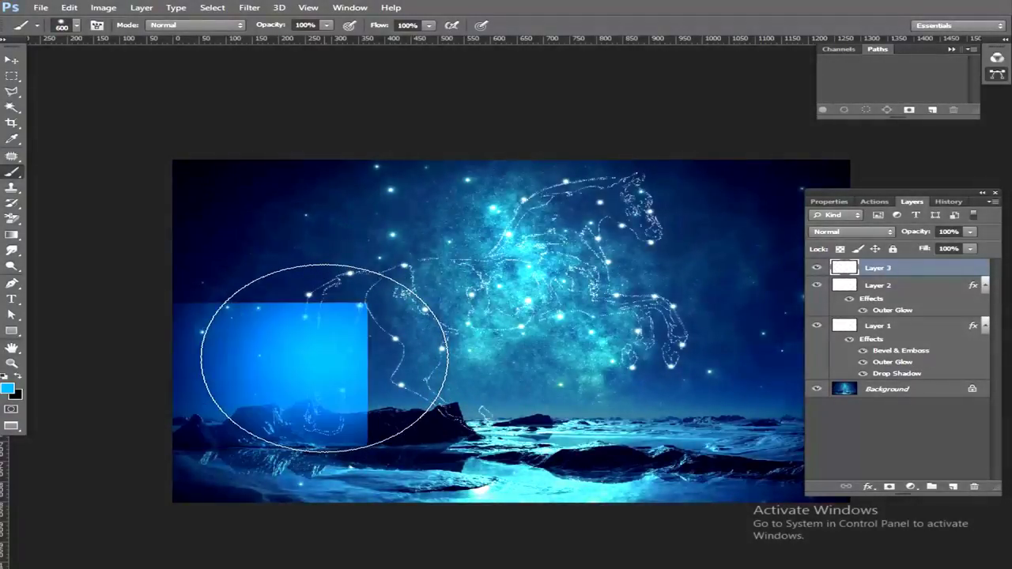
mouse_move(366, 321)
mouse_down()
mouse_move(429, 316)
mouse_move(451, 328)
mouse_move(543, 316)
mouse_move(639, 331)
mouse_move(615, 242)
mouse_move(384, 263)
mouse_up()
mouse_move(294, 298)
mouse_down()
mouse_move(316, 406)
mouse_move(340, 427)
mouse_up()
mouse_move(691, 344)
mouse_down()
mouse_move(479, 327)
mouse_move(655, 204)
mouse_move(791, 237)
mouse_up()
Set Layer 3's blend mode to Multiply to deepen the scene's blue tint
click(870, 236)
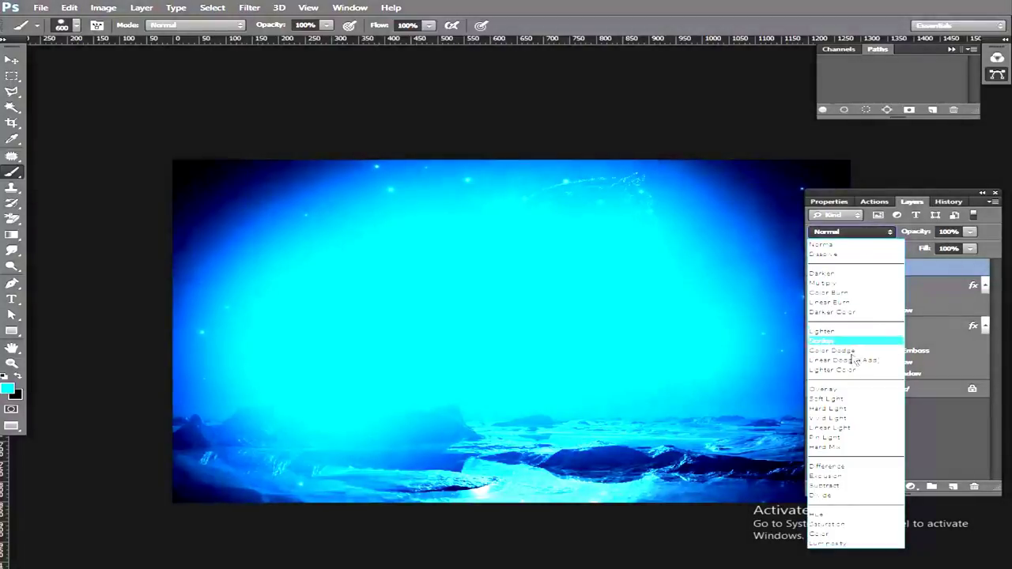
click(830, 283)
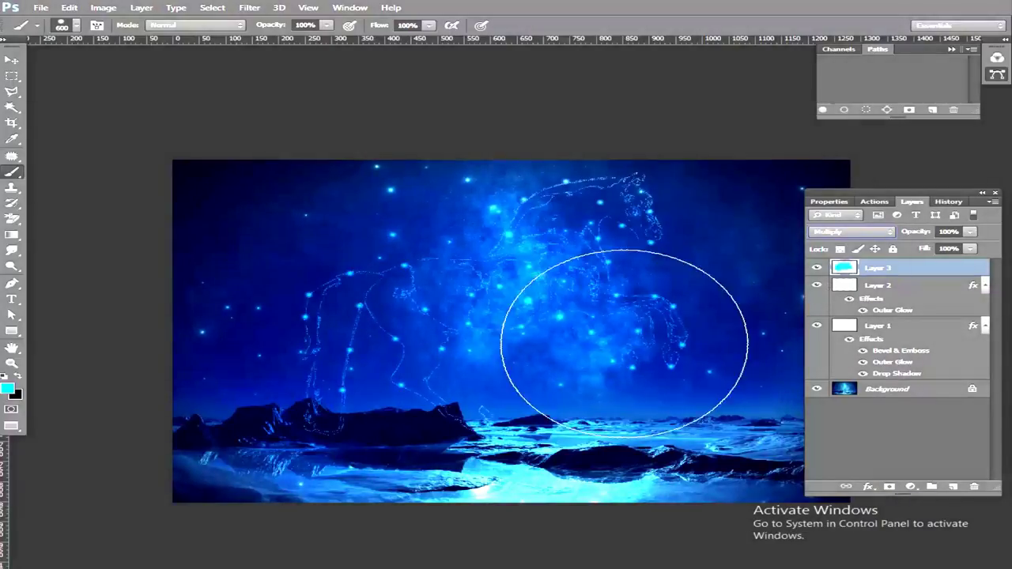
key(ctrl+plus)
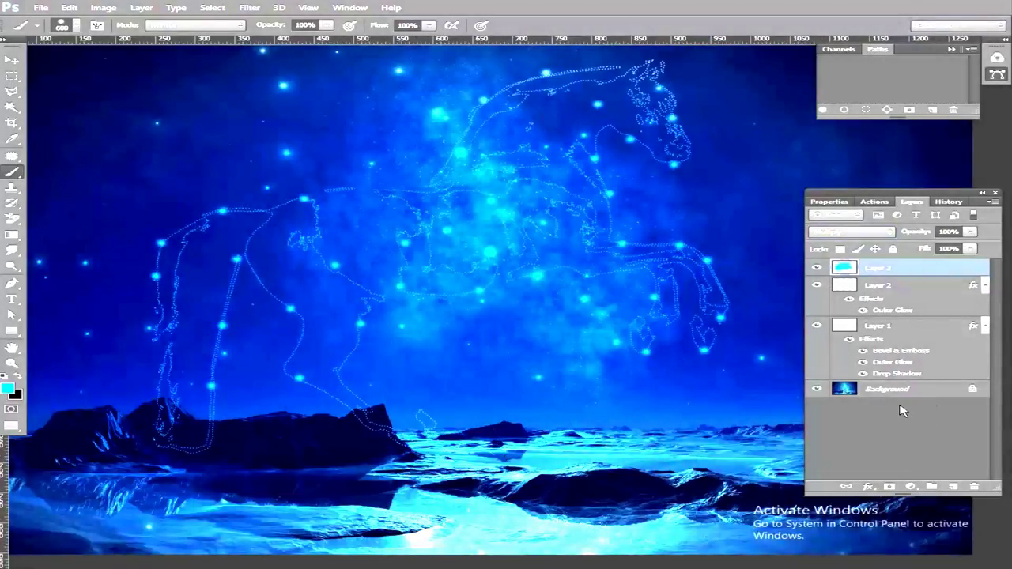
click(885, 395)
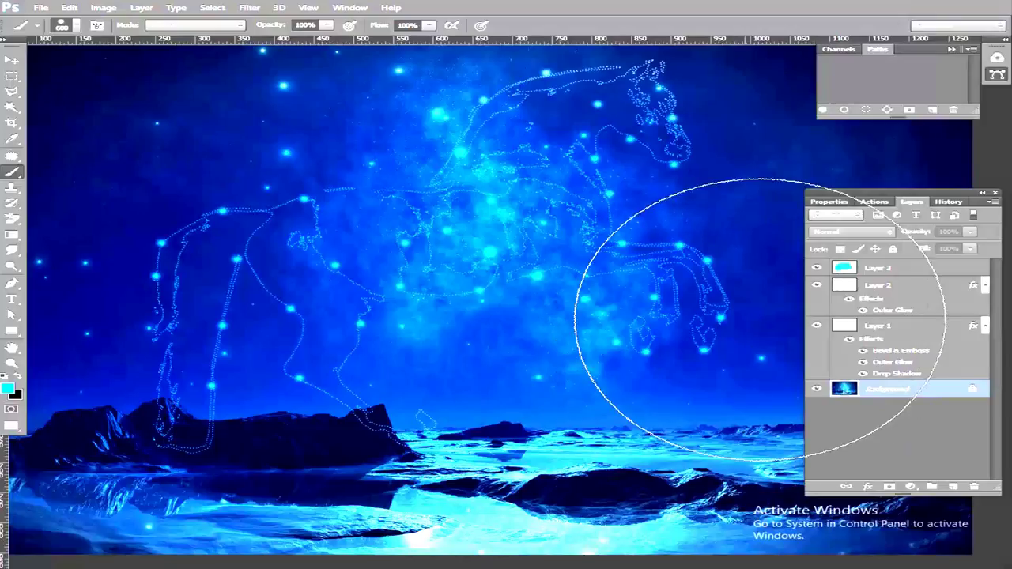
key(ctrl+minus)
click(838, 326)
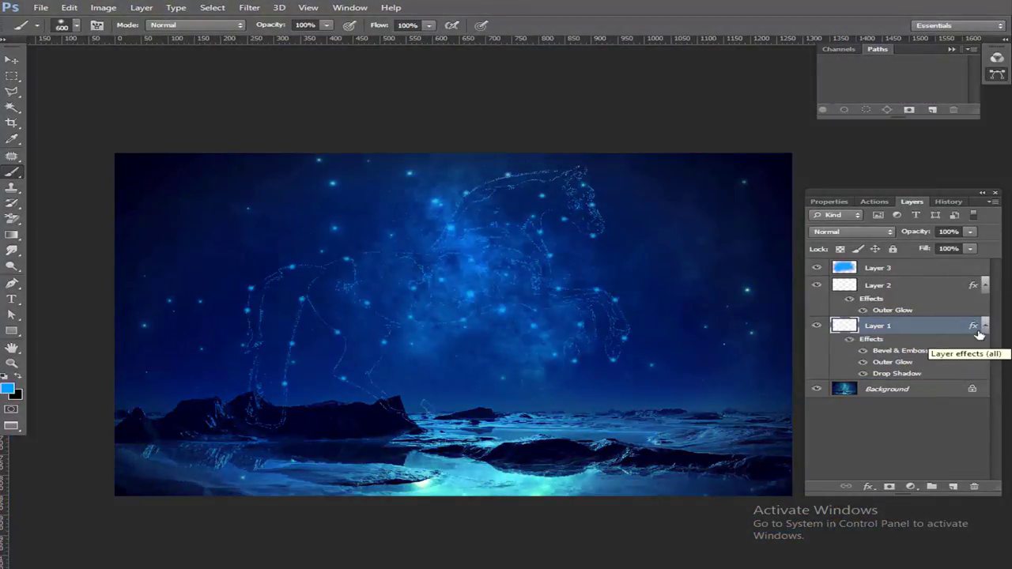
Raise Layer 1's Drop Shadow spread and size to 24 px and widen its Outer Glow spread
double_click(974, 327)
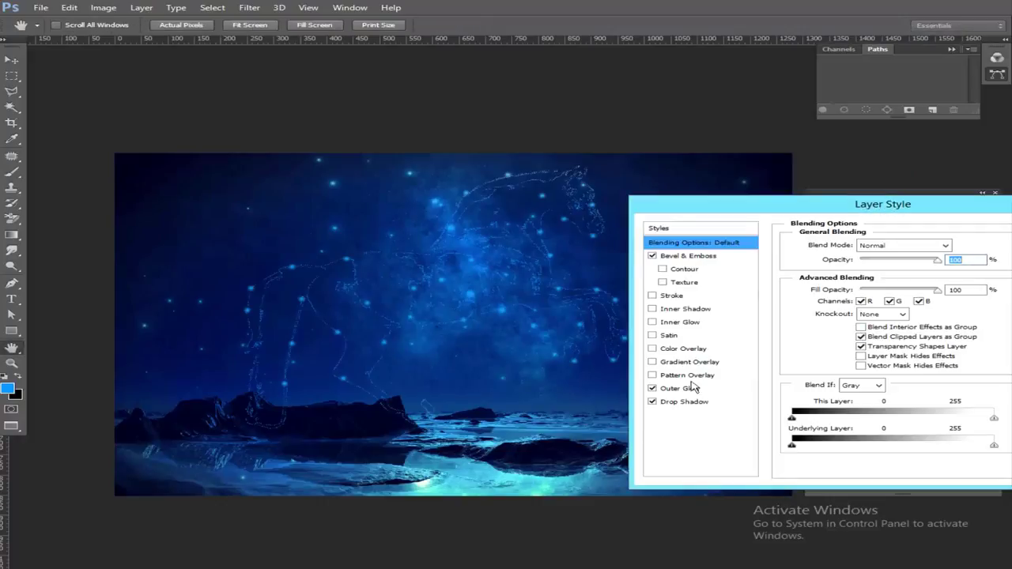
click(686, 388)
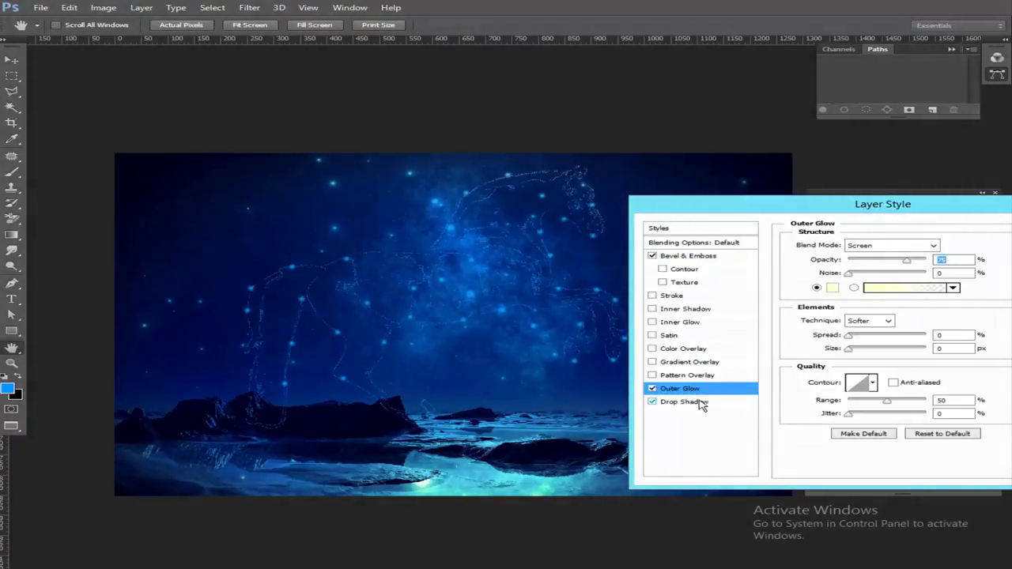
click(736, 401)
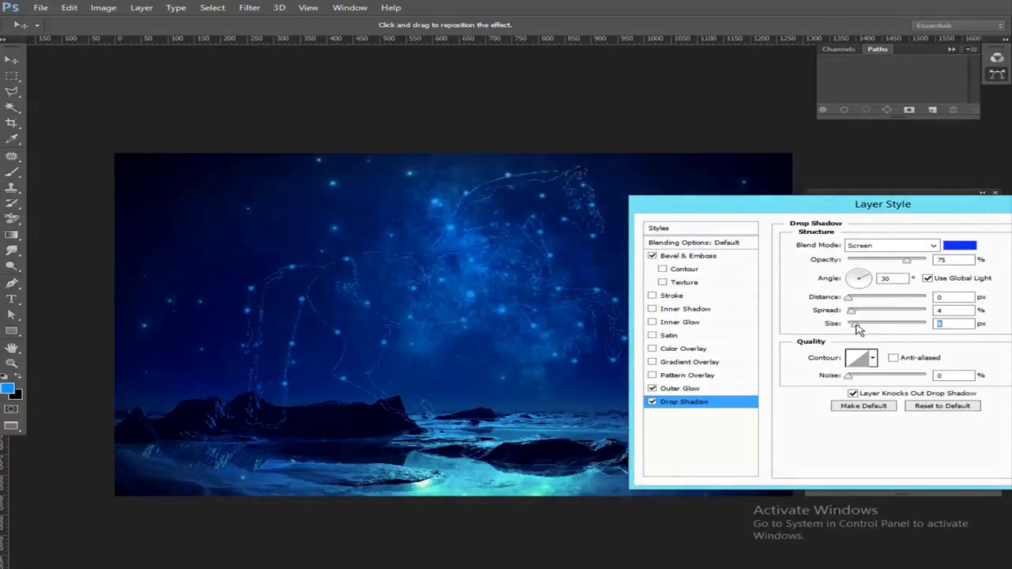
mouse_move(855, 328)
mouse_down()
mouse_move(880, 327)
mouse_move(843, 336)
mouse_move(863, 328)
mouse_move(855, 312)
mouse_up()
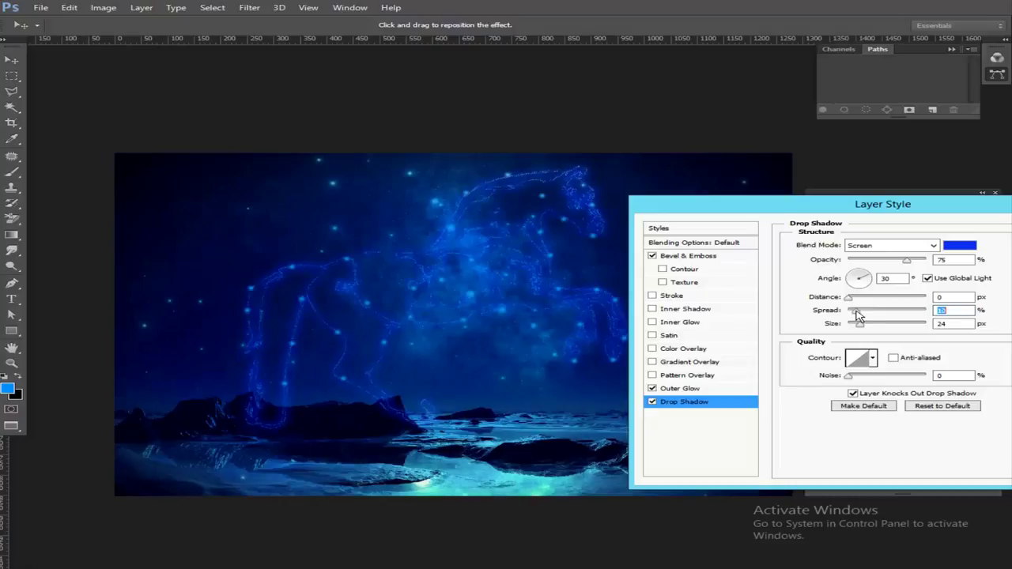
click(692, 388)
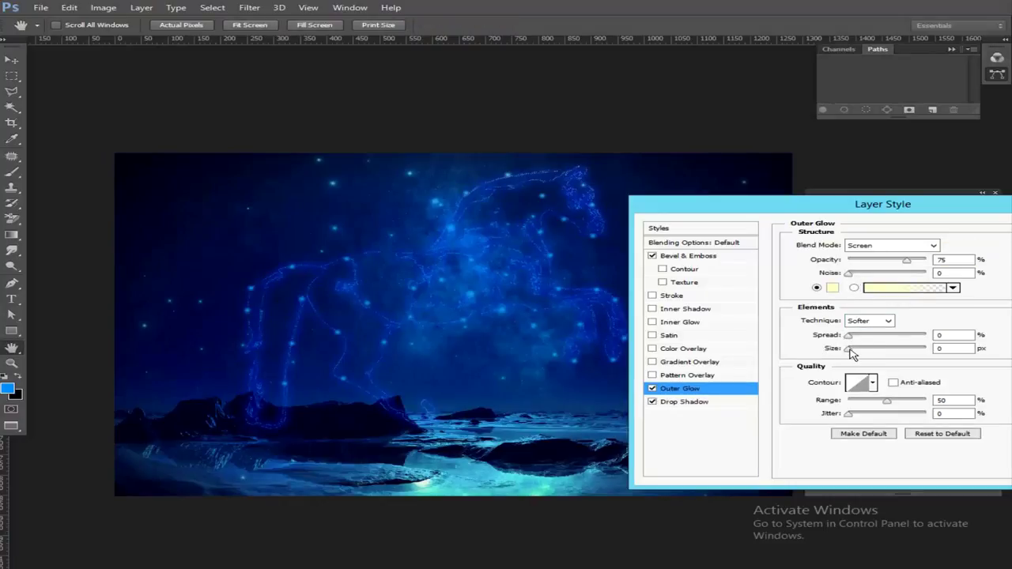
mouse_move(851, 353)
mouse_down()
mouse_move(871, 351)
mouse_move(842, 359)
mouse_move(870, 338)
mouse_move(843, 340)
mouse_up()
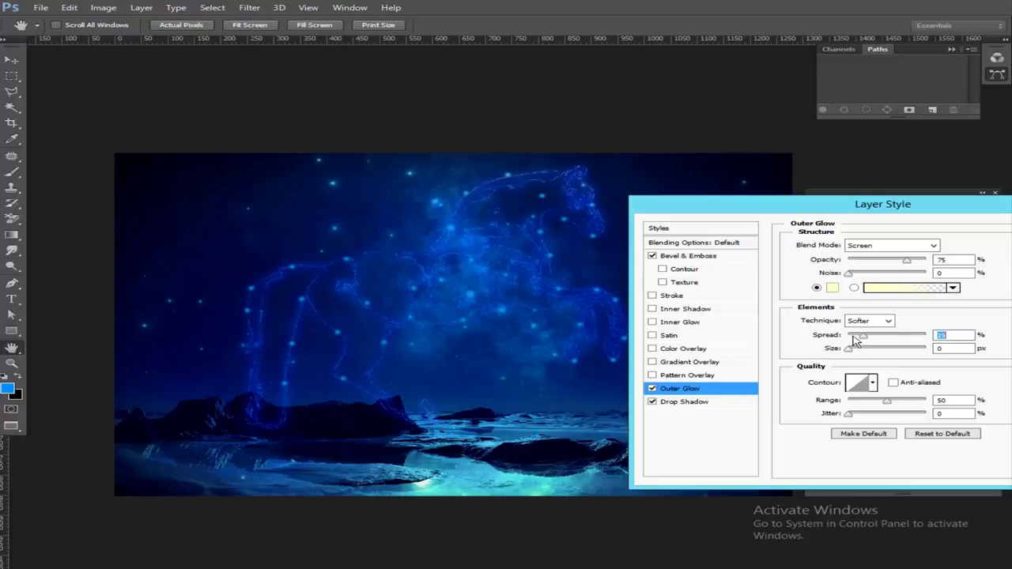